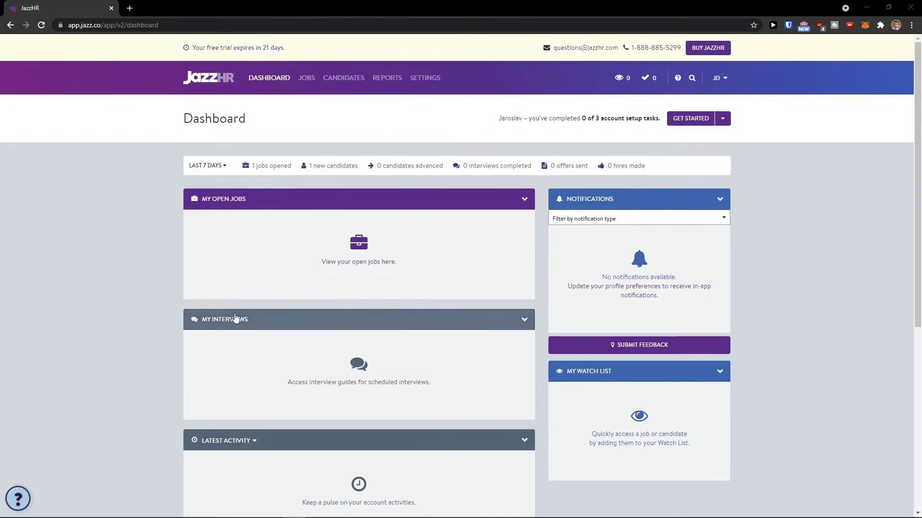
# From the Dashboard's GET STARTED task list, choose Create a Job
pyautogui.scroll(-3, 172, 331)
pyautogui.scroll(3, 134, 336)
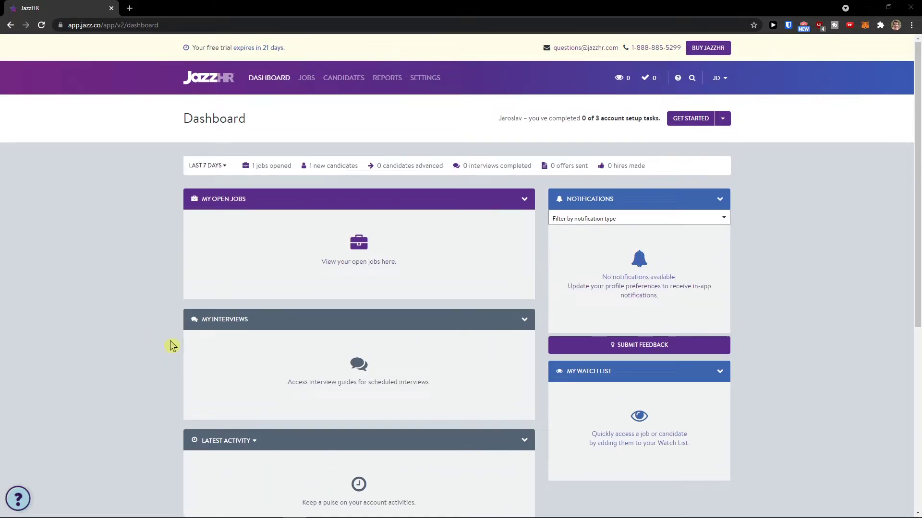
pyautogui.moveTo(495, 130); pyautogui.dragTo(644, 136)
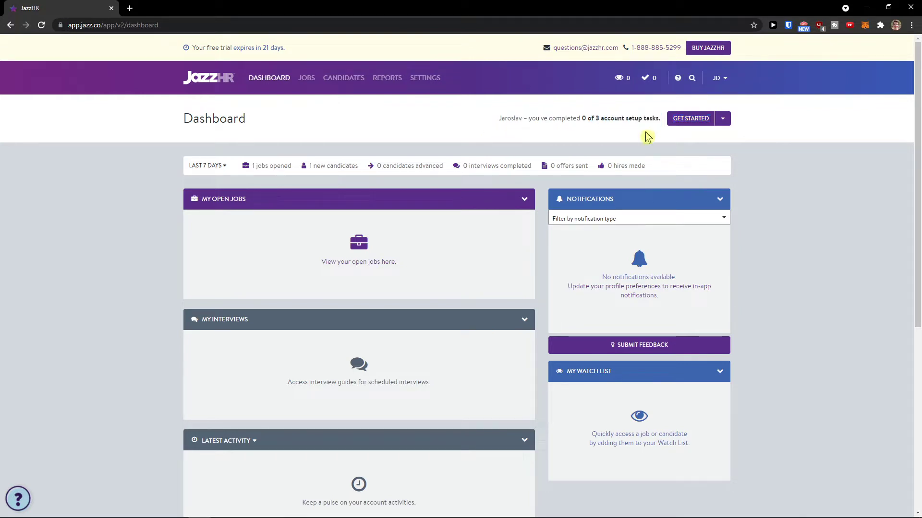
pyautogui.click(691, 125)
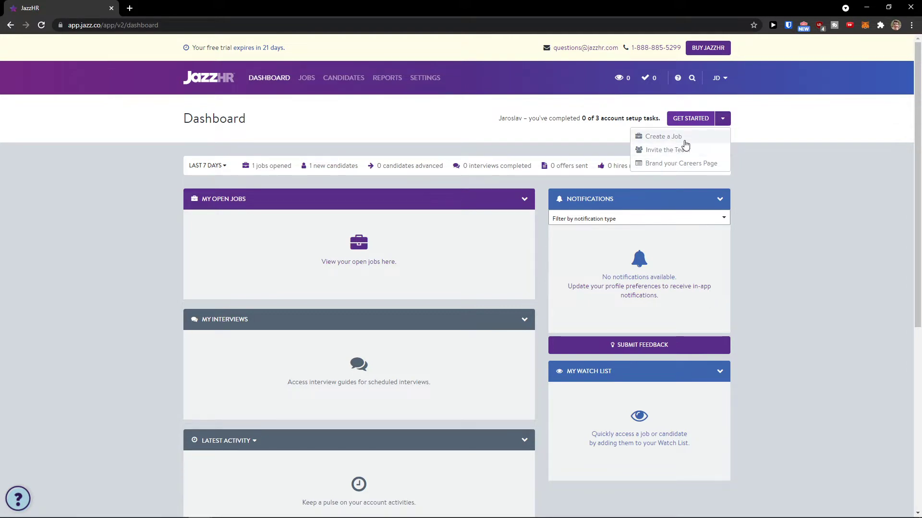
pyautogui.click(687, 138)
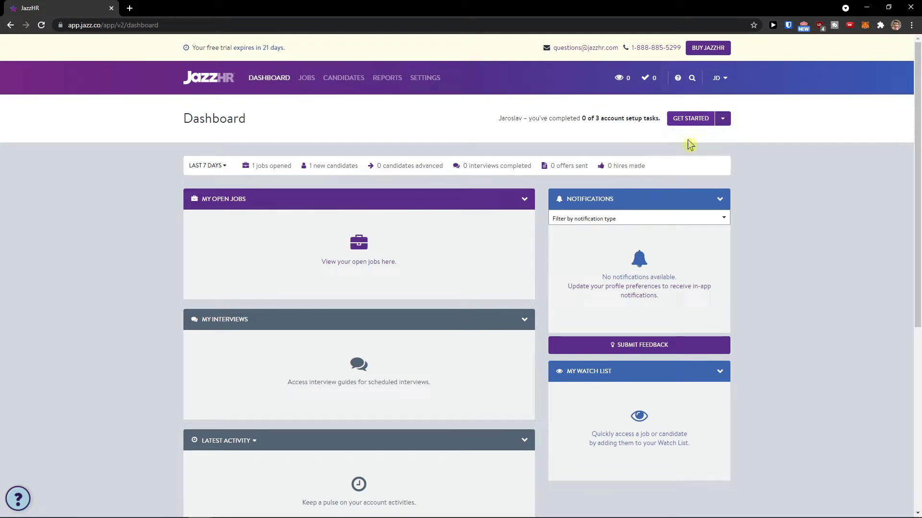
pyautogui.scroll(-1, 315, 203)
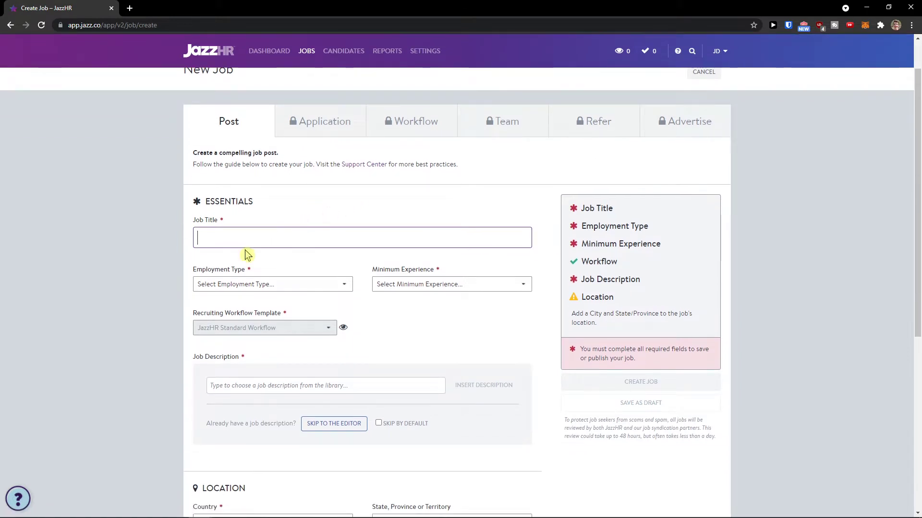
# Zoom the page to 125% and pick 'Digital Designer' from the Job Title suggestions for 'Designer'
pyautogui.hotkey('ctrl', '+')
pyautogui.hotkey('ctrl', '+')
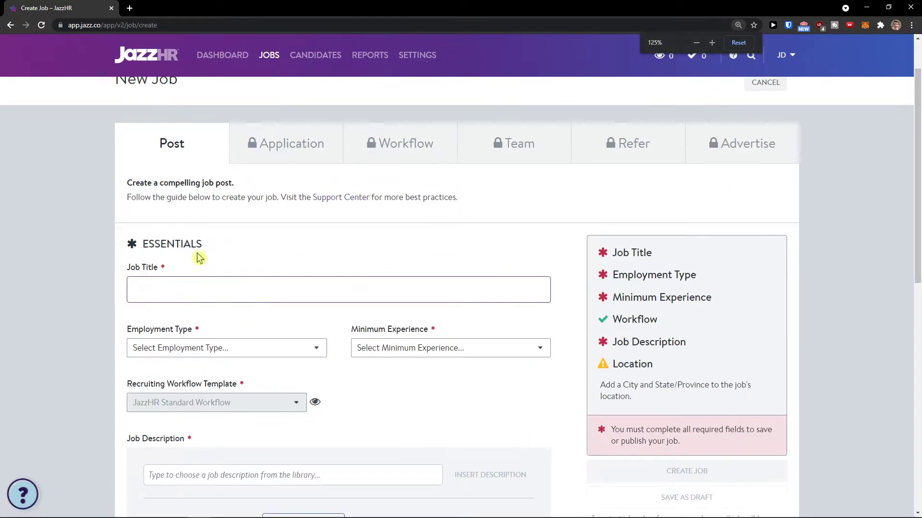
pyautogui.scroll(-1, 201, 277)
pyautogui.click(181, 243)
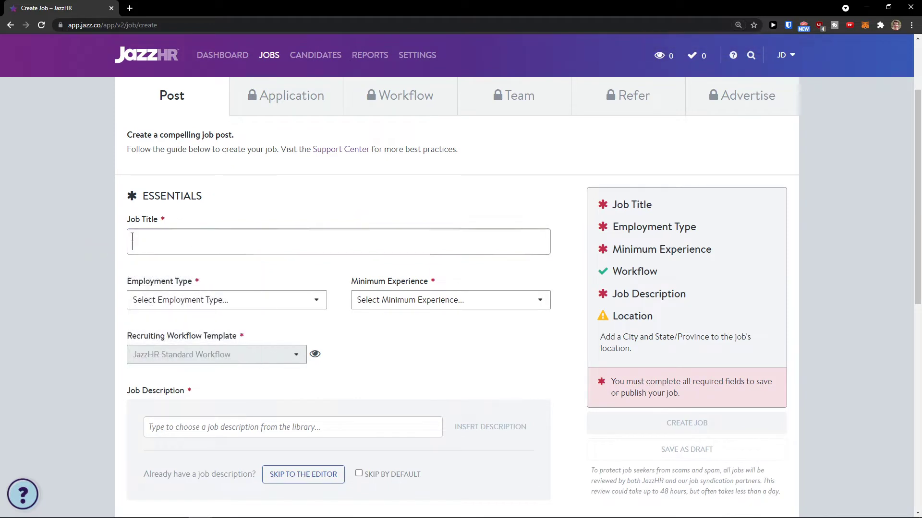
pyautogui.click(111, 239)
pyautogui.click(215, 228)
pyautogui.write('Desi')
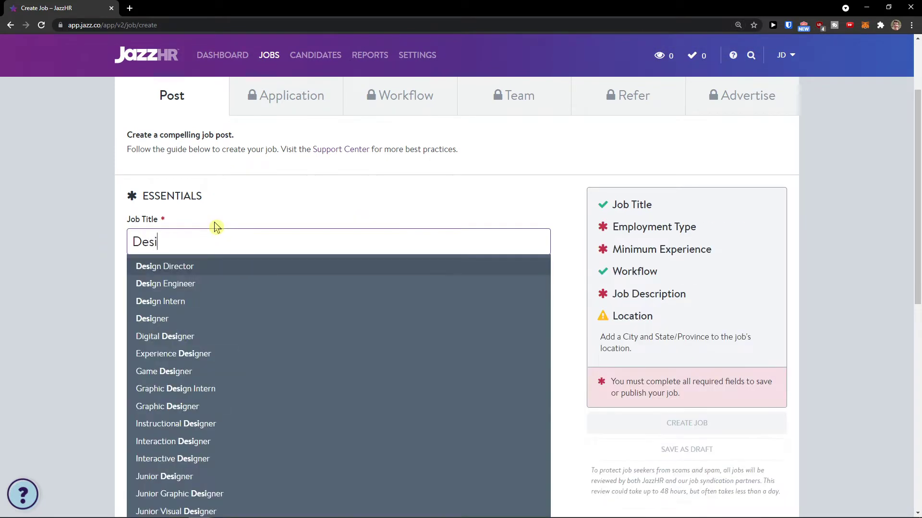
pyautogui.write('gner')
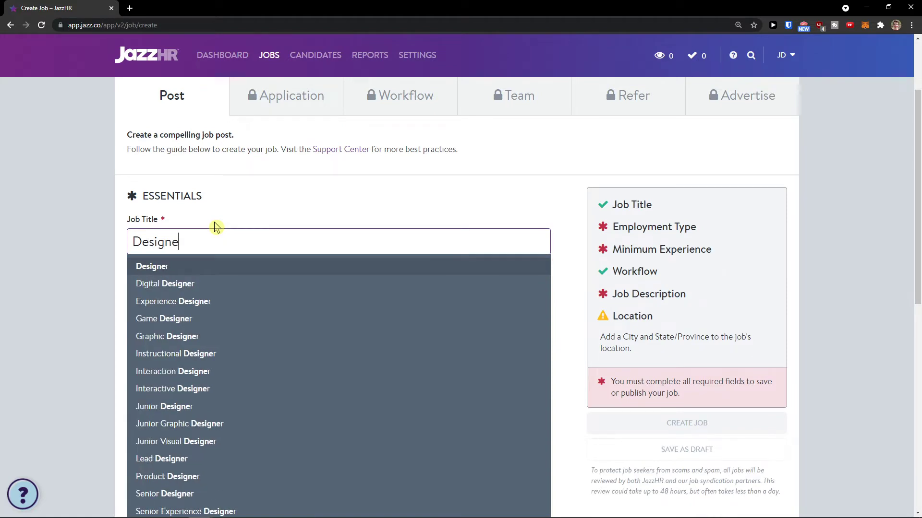
pyautogui.click(283, 291)
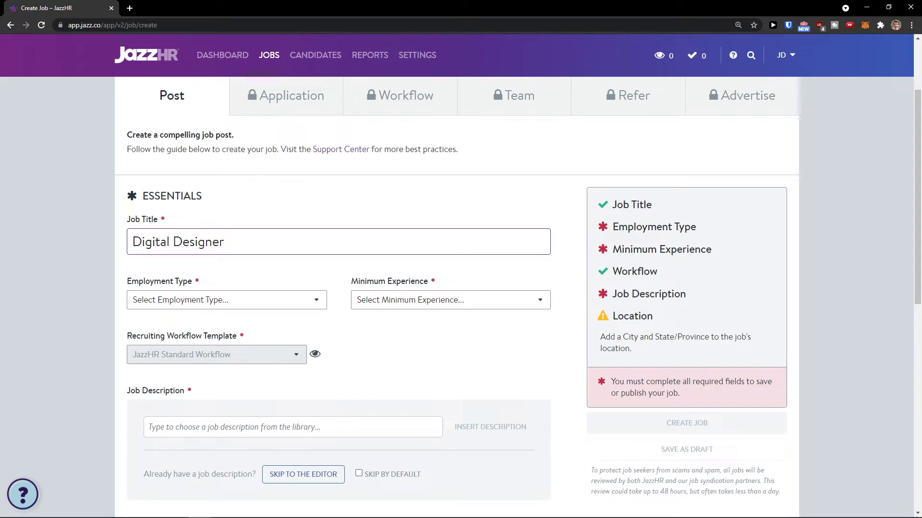
pyautogui.scroll(-2, 158, 207)
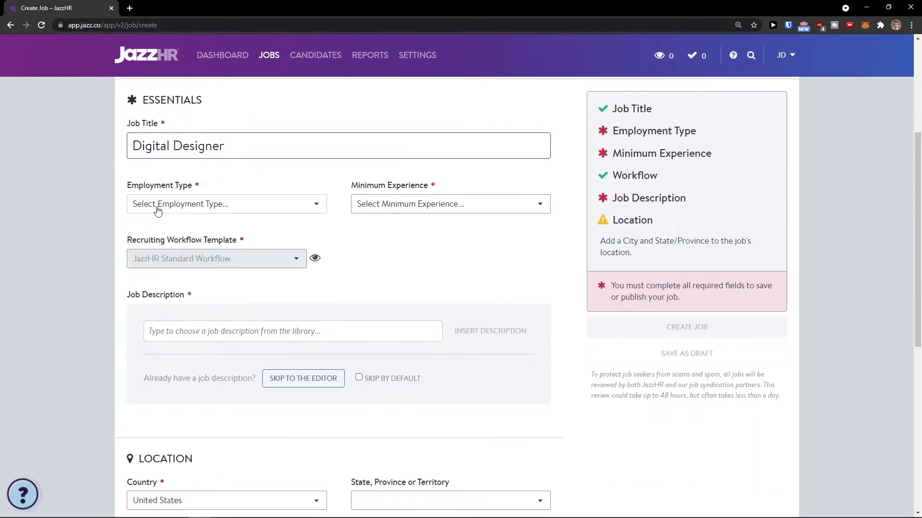
# Set Employment Type to Full Time and Minimum Experience to Entry Level
pyautogui.scroll(1, 180, 240)
pyautogui.click(197, 252)
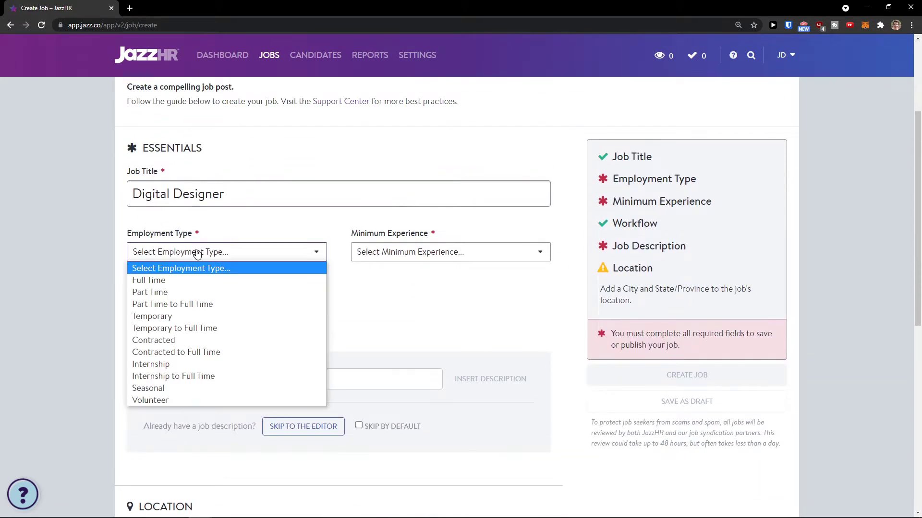
pyautogui.click(194, 282)
pyautogui.click(424, 255)
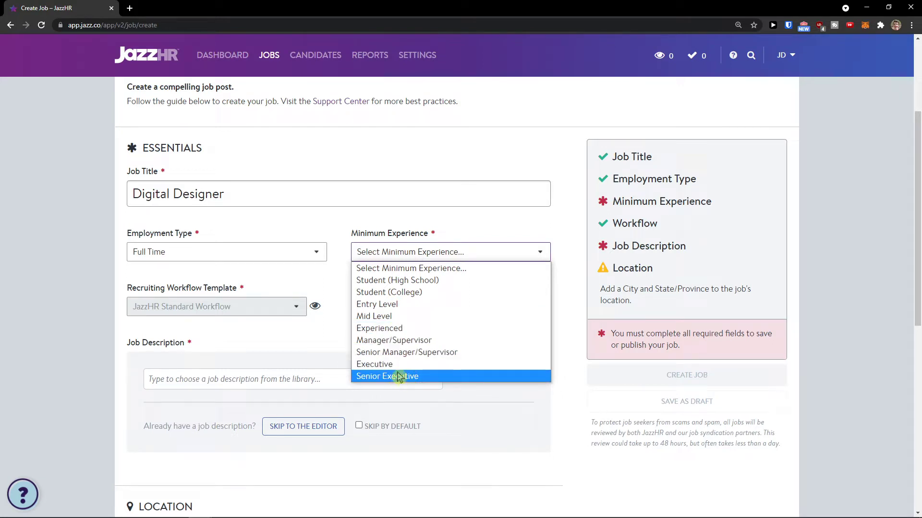
pyautogui.click(411, 307)
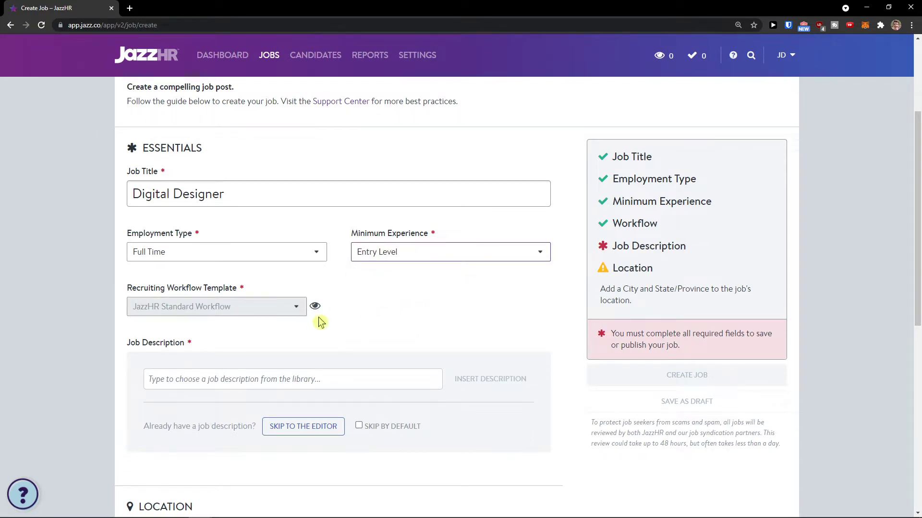
# Preview the JazzHR Standard Workflow template's stages, then close the preview
pyautogui.scroll(-1, 318, 316)
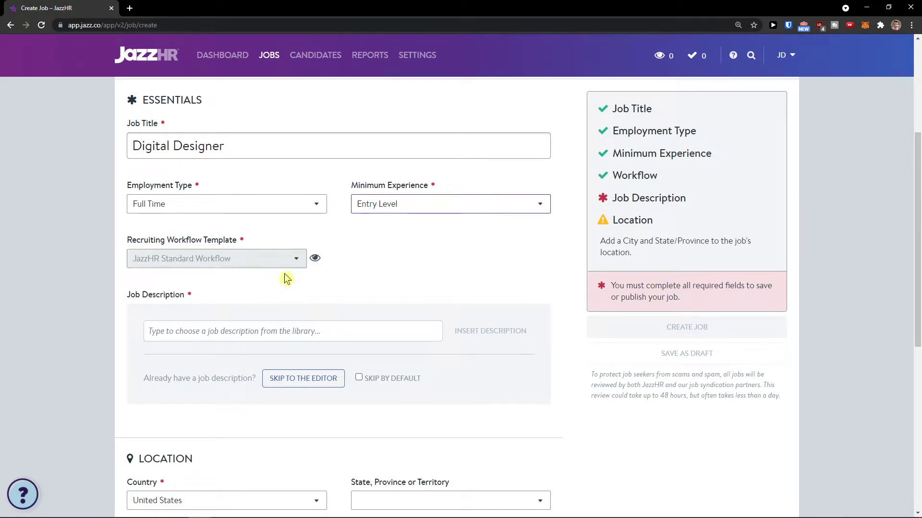
pyautogui.click(315, 260)
pyautogui.scroll(-1, 340, 284)
pyautogui.scroll(-1, 340, 283)
pyautogui.scroll(2, 340, 284)
pyautogui.scroll(-1, 339, 284)
pyautogui.scroll(-1, 340, 283)
pyautogui.scroll(1, 329, 283)
pyautogui.click(240, 286)
pyautogui.scroll(-1, 253, 290)
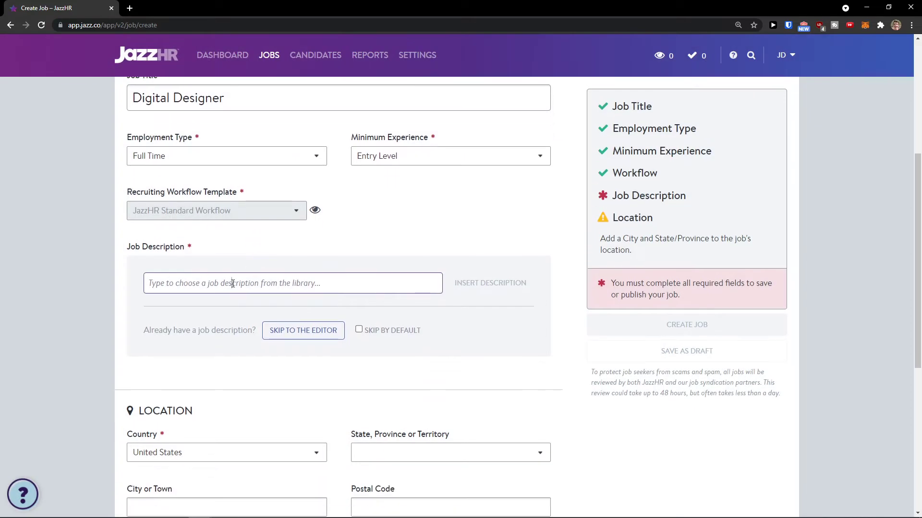
# Search the description library for 'des', insert the Graphic Designer template, and scroll through it
pyautogui.click(232, 283)
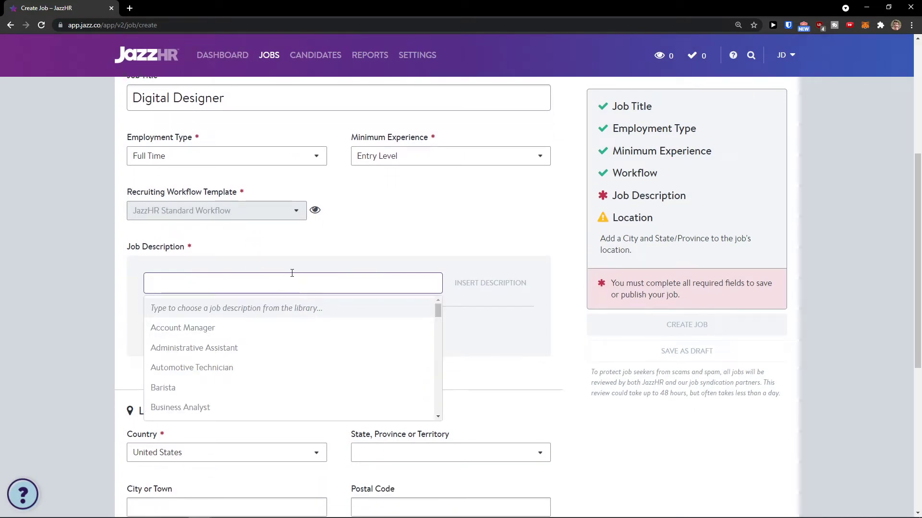
pyautogui.click(480, 289)
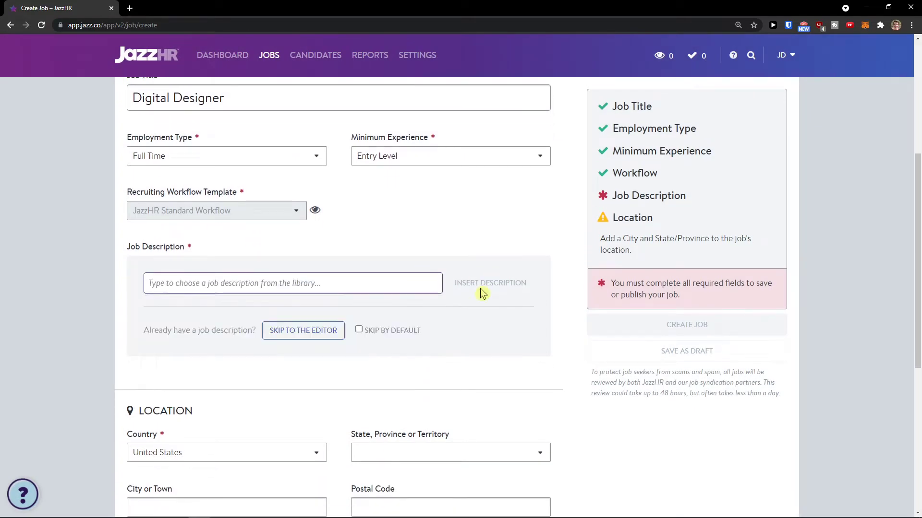
pyautogui.click(397, 284)
pyautogui.scroll(-1, 309, 351)
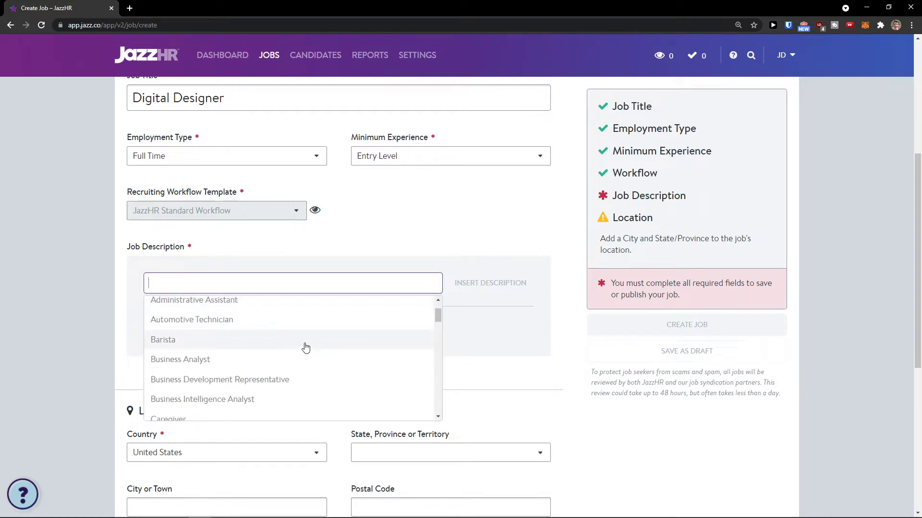
pyautogui.write('des')
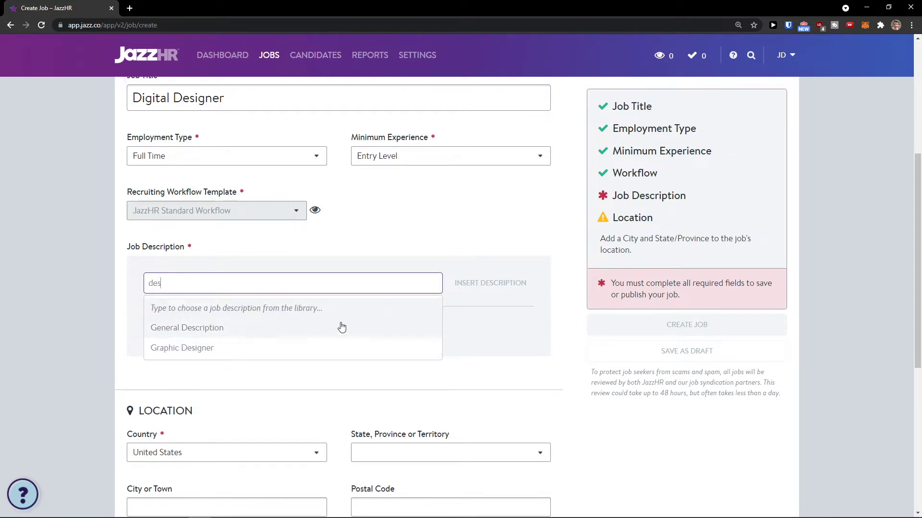
pyautogui.click(340, 355)
pyautogui.click(470, 288)
pyautogui.scroll(-5, 349, 358)
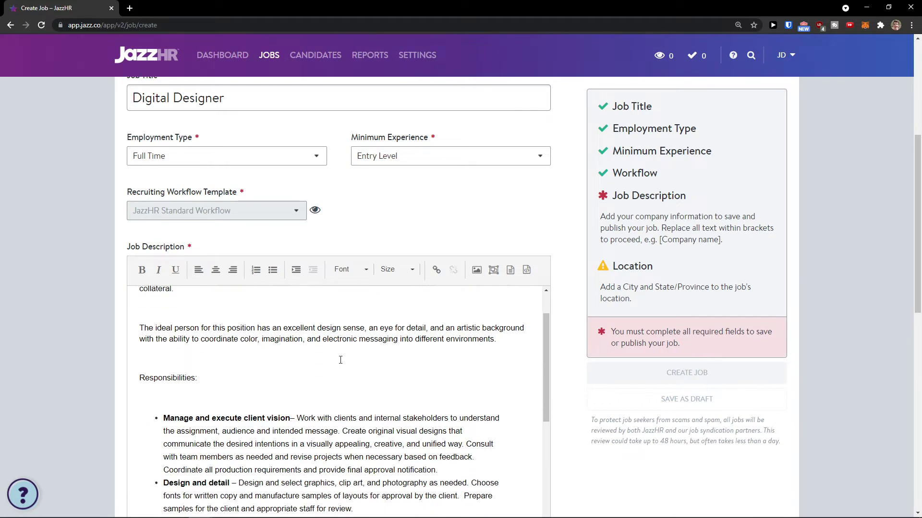
pyautogui.scroll(1, 222, 357)
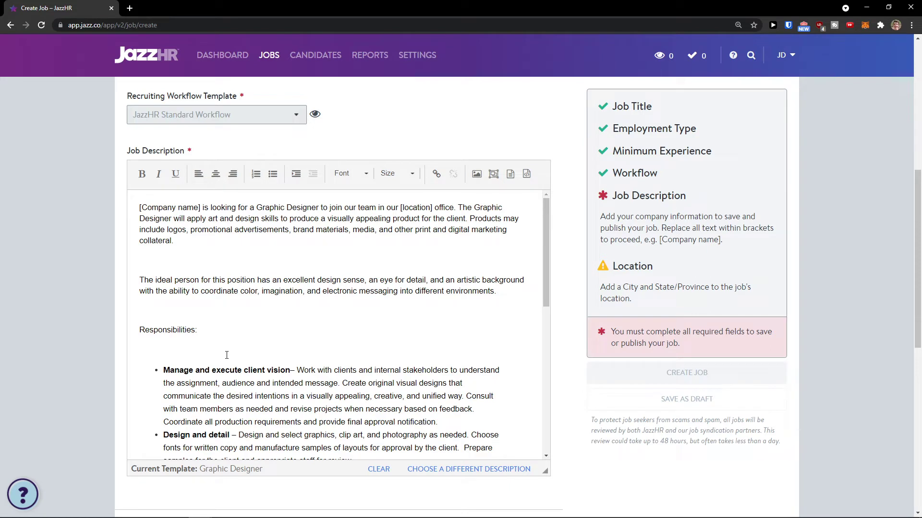
pyautogui.scroll(-6, 225, 374)
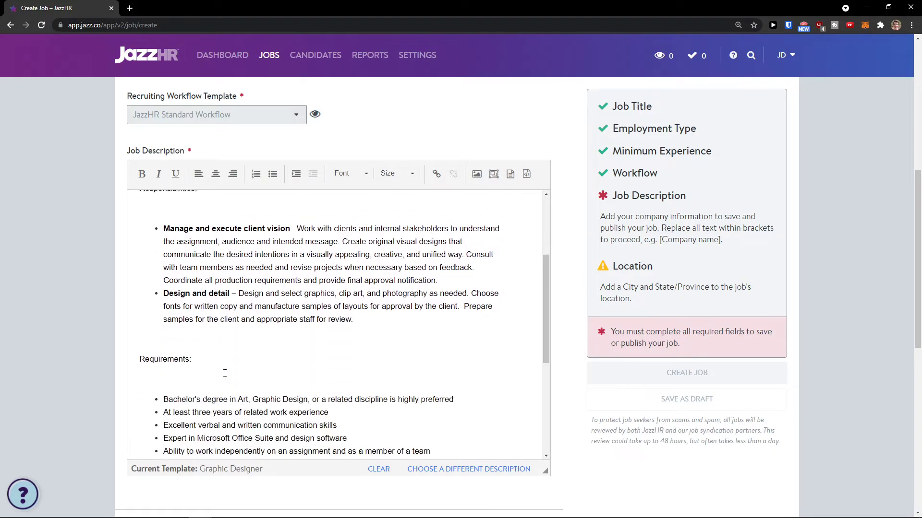
pyautogui.scroll(-2, 225, 374)
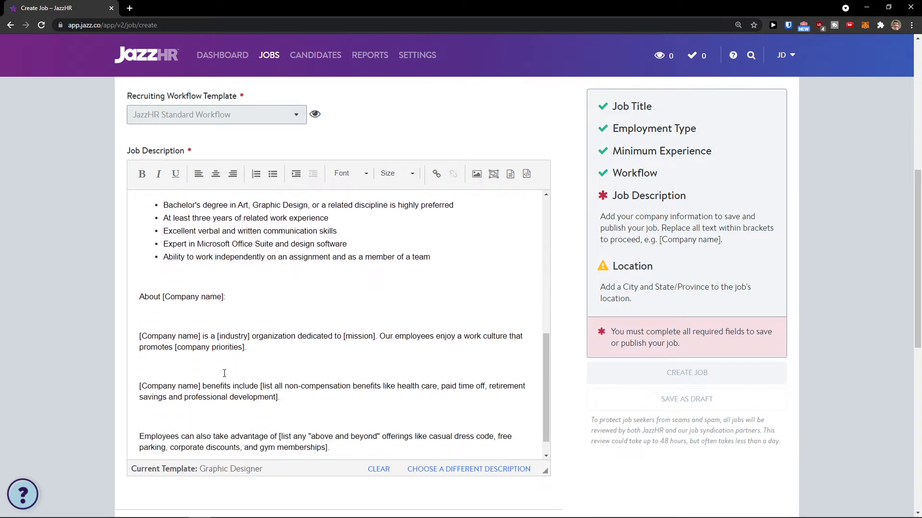
pyautogui.scroll(10, 189, 375)
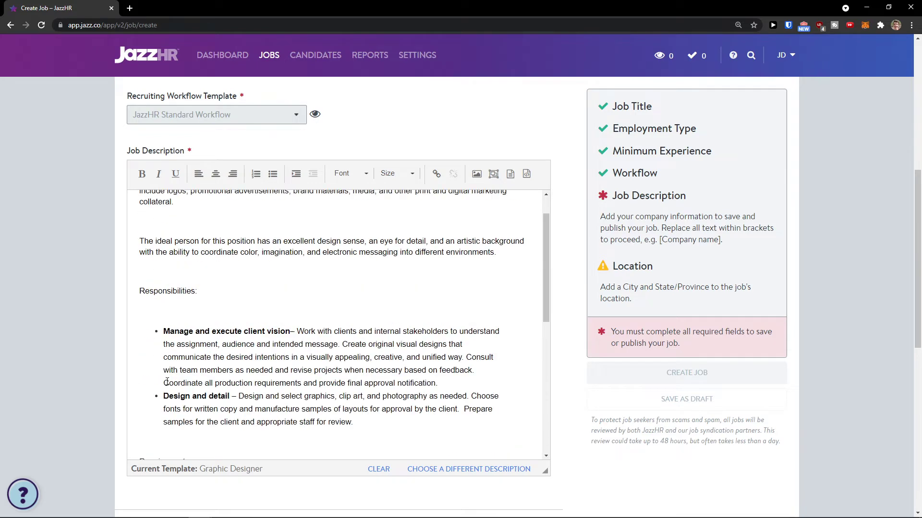
pyautogui.scroll(-5, 111, 377)
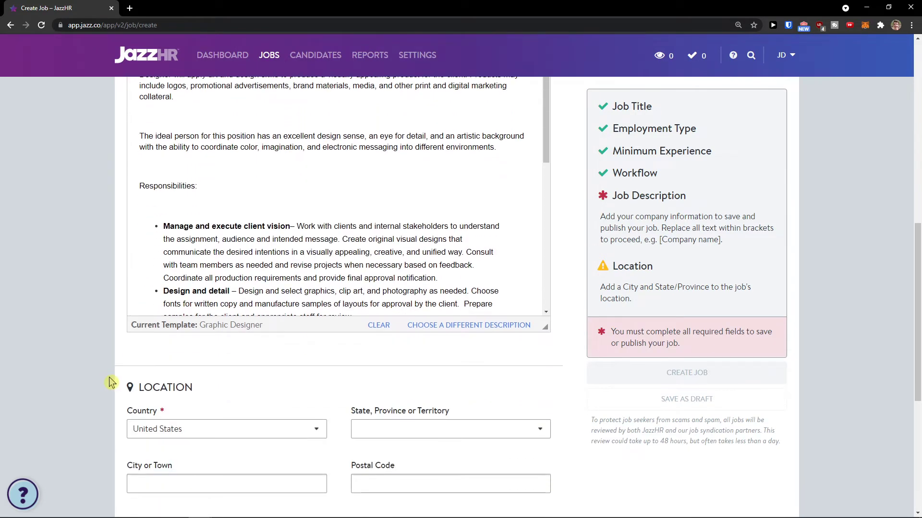
# Set the job location to United States, Hawaii, with 'x' entered as the city
pyautogui.click(145, 337)
pyautogui.click(145, 338)
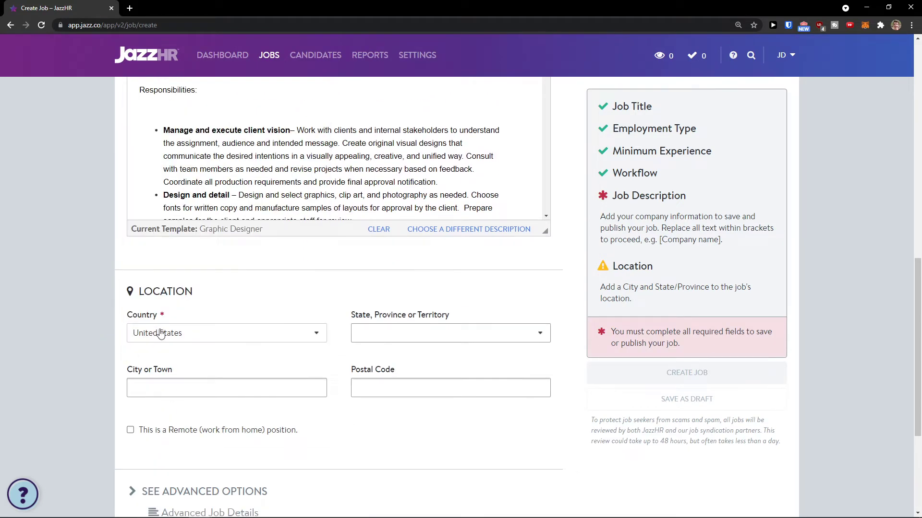
pyautogui.click(356, 336)
pyautogui.scroll(-1, 378, 287)
pyautogui.click(374, 257)
pyautogui.click(201, 388)
pyautogui.write('x')
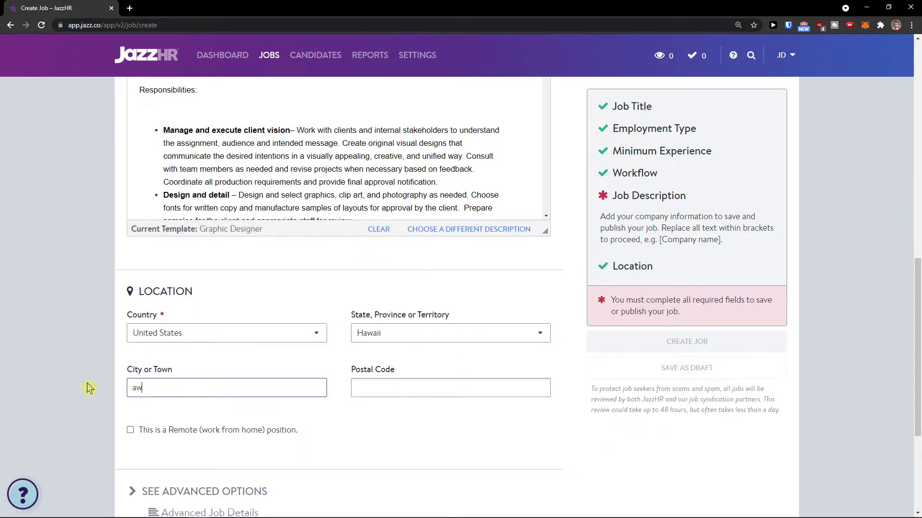
pyautogui.click(353, 386)
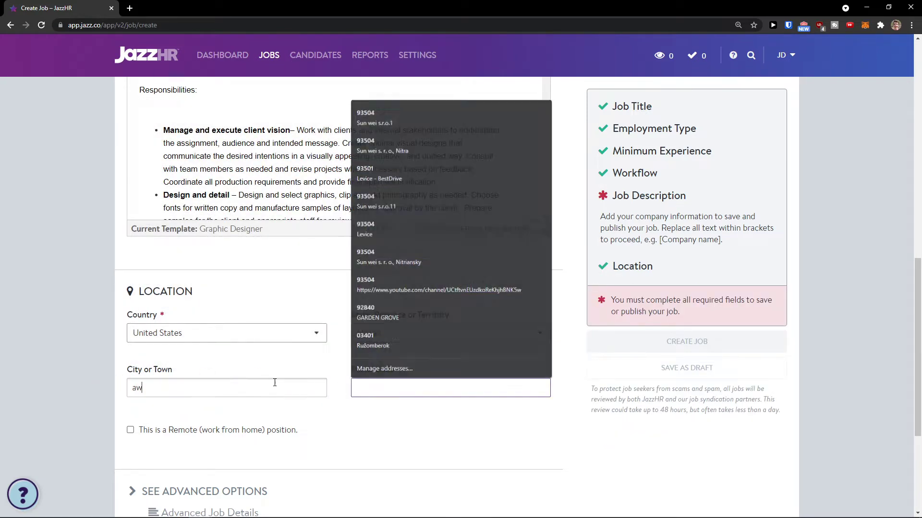
pyautogui.click(273, 384)
# Scroll back to the description and select its opening [Company name] placeholder
pyautogui.scroll(1, 273, 387)
pyautogui.scroll(5, 269, 385)
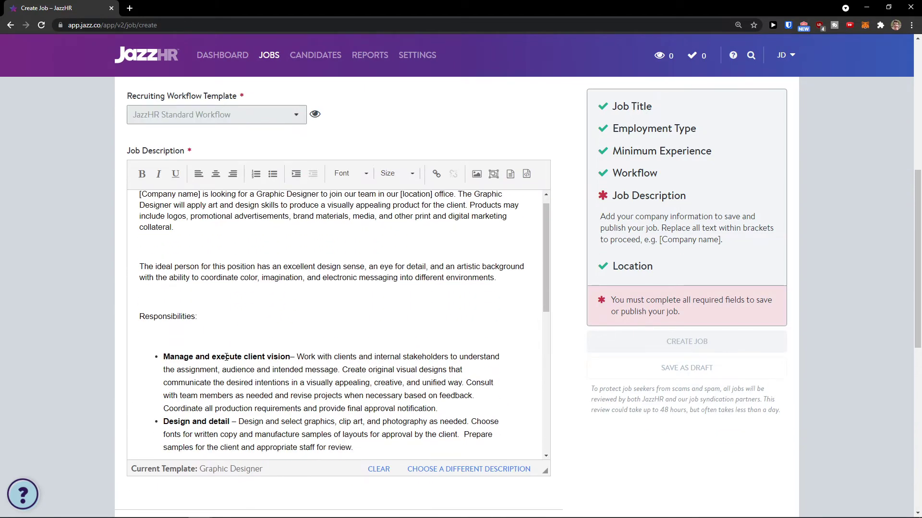
pyautogui.scroll(-3, 200, 353)
pyautogui.scroll(-1, 201, 353)
pyautogui.scroll(6, 191, 348)
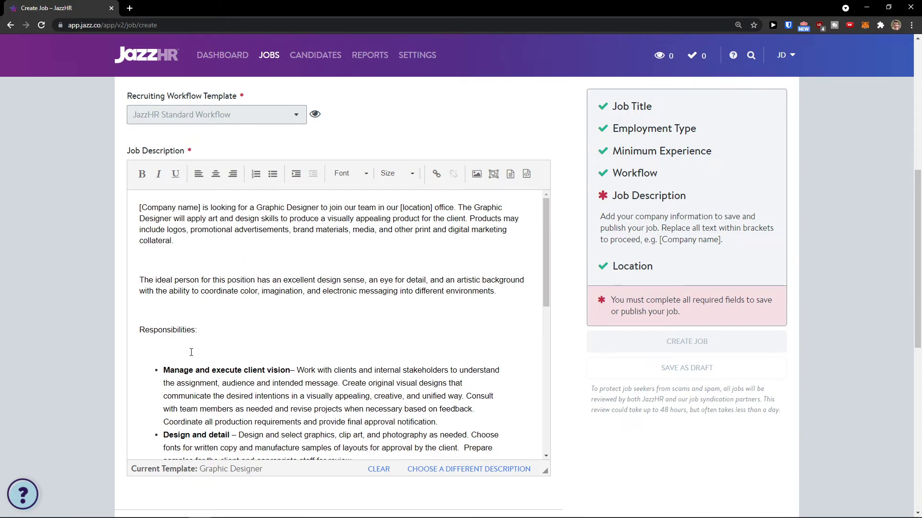
pyautogui.moveTo(200, 207); pyautogui.dragTo(137, 209)
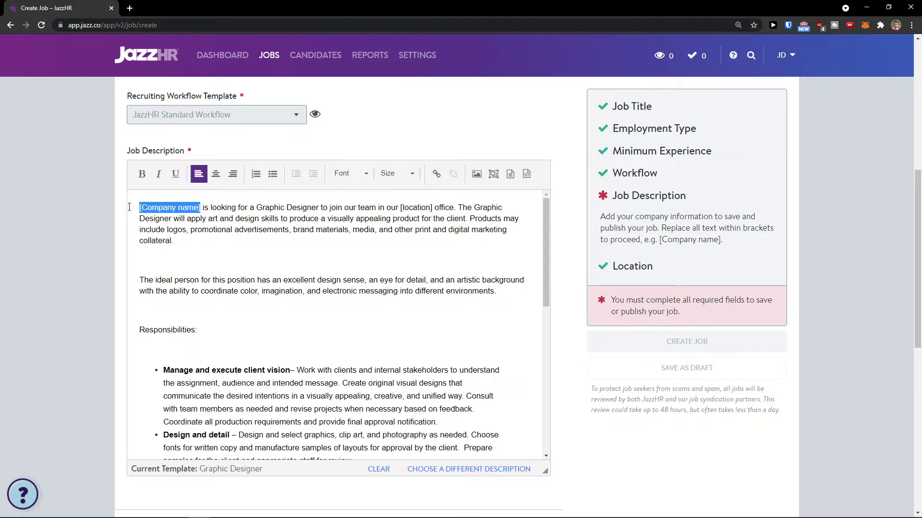
# Replace the selected [Company name] placeholder with 'Sun Ads'
pyautogui.write('Sun Ads')
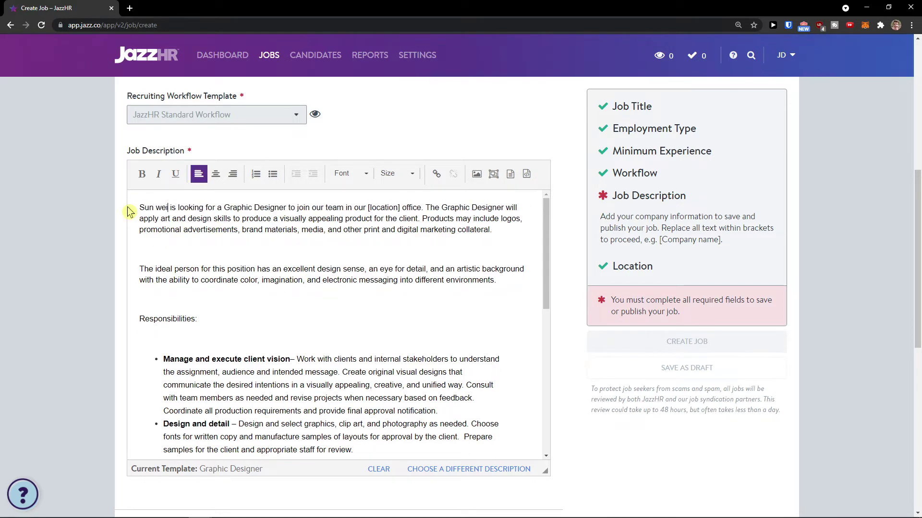
pyautogui.scroll(-5, 303, 283)
pyautogui.scroll(-10, 305, 293)
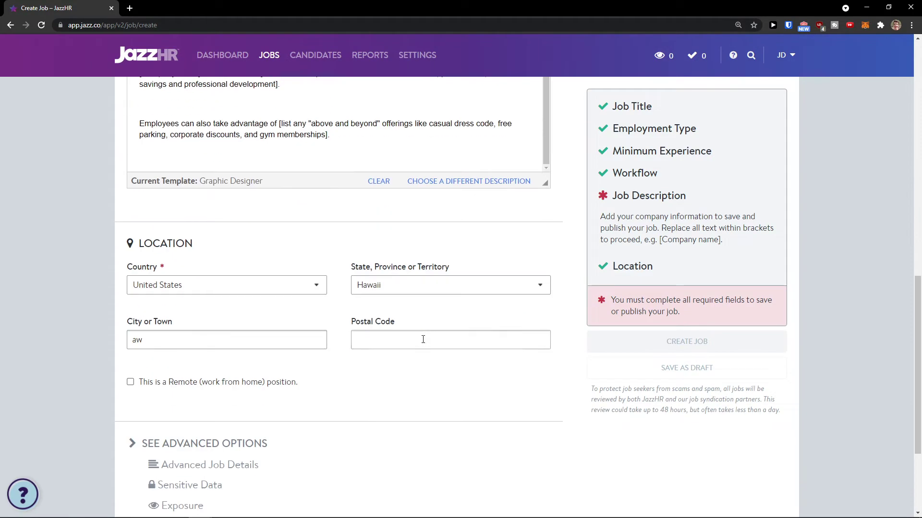
# Change the country to Virgin Islands, clearing the HI state and typing 's' instead
pyautogui.click(241, 287)
pyautogui.scroll(-2, 232, 266)
pyautogui.click(241, 266)
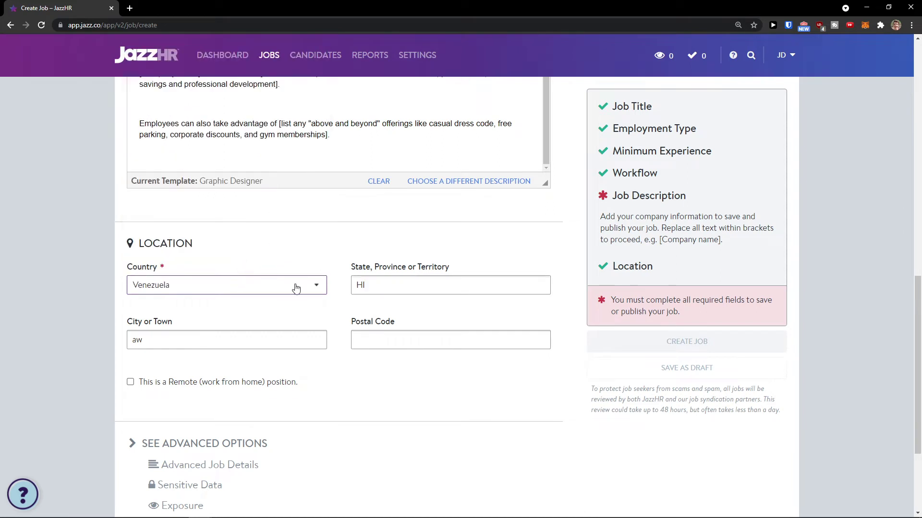
pyautogui.click(403, 286)
pyautogui.click(251, 286)
pyautogui.scroll(-1, 235, 269)
pyautogui.click(235, 269)
pyautogui.press('Tab')
pyautogui.press('BackSpace')
pyautogui.write('s')
pyautogui.scroll(-1, 333, 323)
pyautogui.scroll(-1, 325, 321)
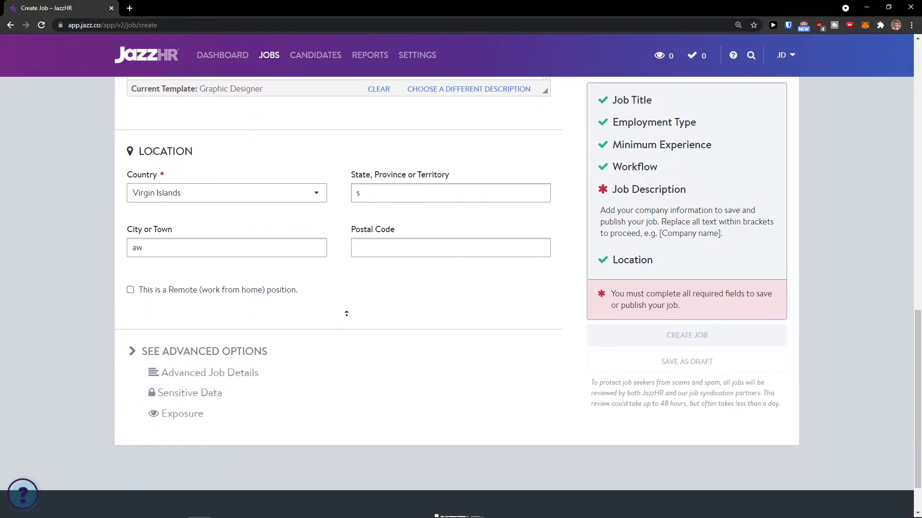
pyautogui.scroll(5, 335, 322)
pyautogui.scroll(5, 336, 317)
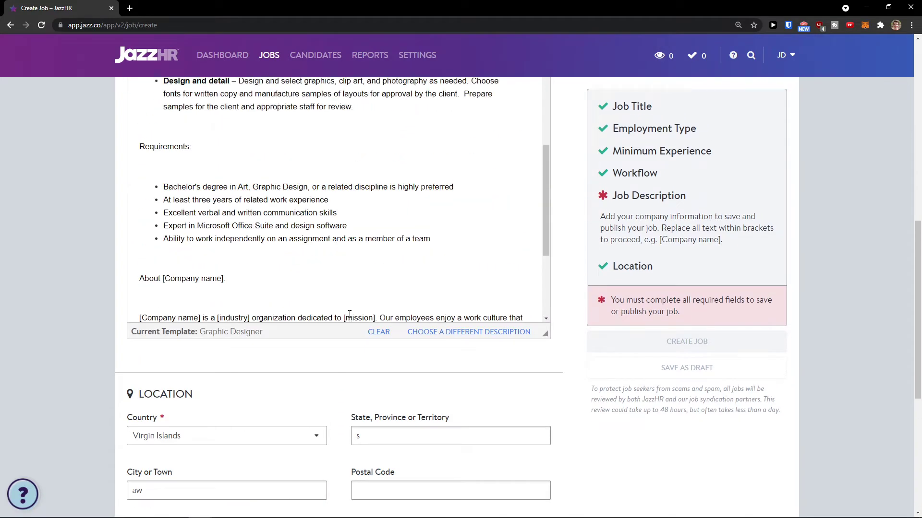
pyautogui.scroll(-2, 288, 275)
pyautogui.scroll(3, 289, 275)
pyautogui.scroll(-3, 250, 312)
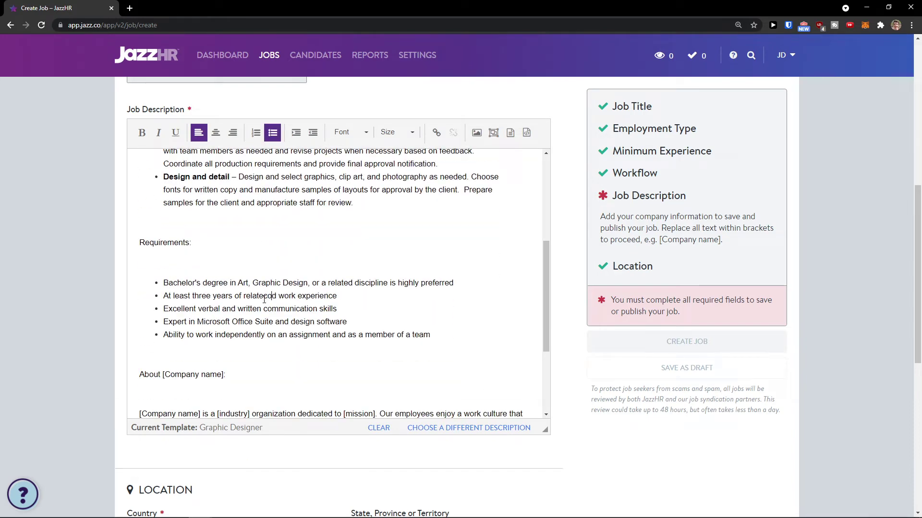
# Find and delete the [Company name] and [company priorities] placeholders in the description
pyautogui.hotkey('ctrl', 'f')
pyautogui.write('compan')
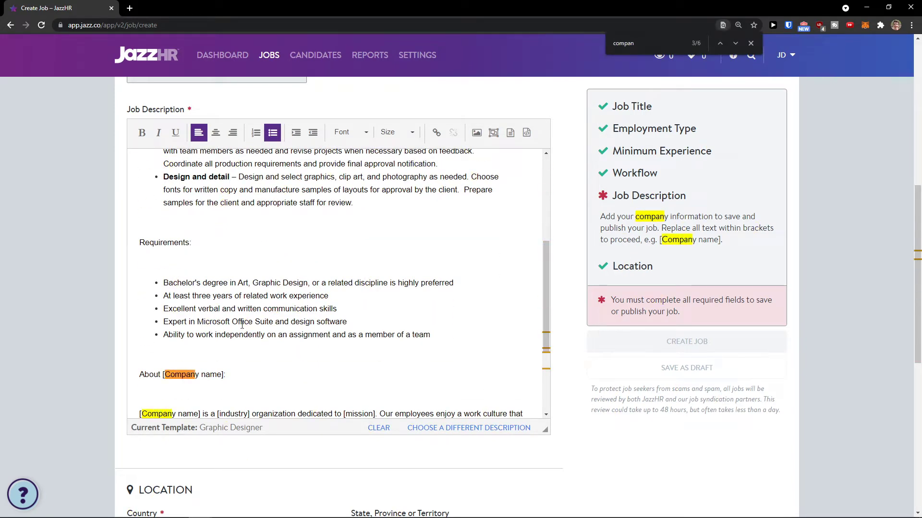
pyautogui.moveTo(182, 382); pyautogui.dragTo(163, 376)
pyautogui.press('BackSpace')
pyautogui.moveTo(139, 414); pyautogui.dragTo(202, 301)
pyautogui.press('BackSpace')
pyautogui.moveTo(140, 349); pyautogui.dragTo(201, 350)
pyautogui.press('BackSpace')
pyautogui.scroll(-1, 191, 301)
pyautogui.moveTo(191, 300); pyautogui.dragTo(140, 282)
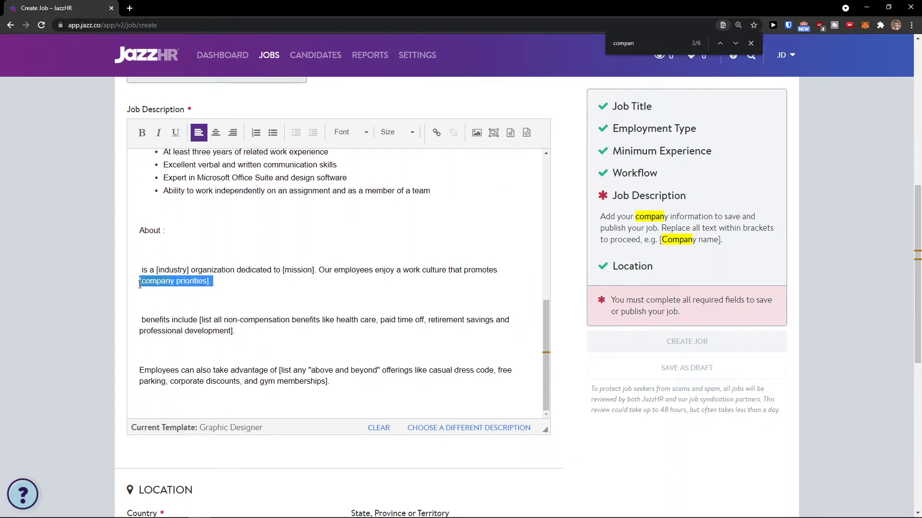
pyautogui.press('BackSpace')
pyautogui.scroll(3, 185, 331)
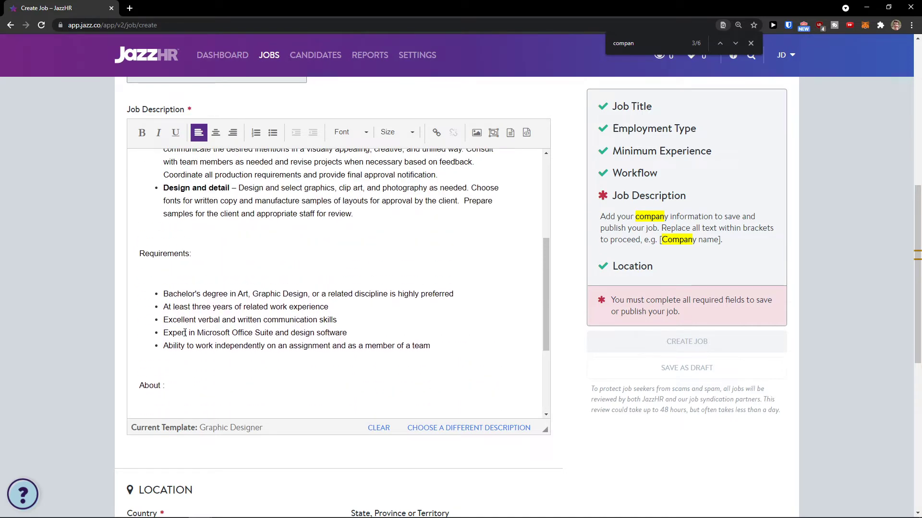
pyautogui.scroll(5, 184, 332)
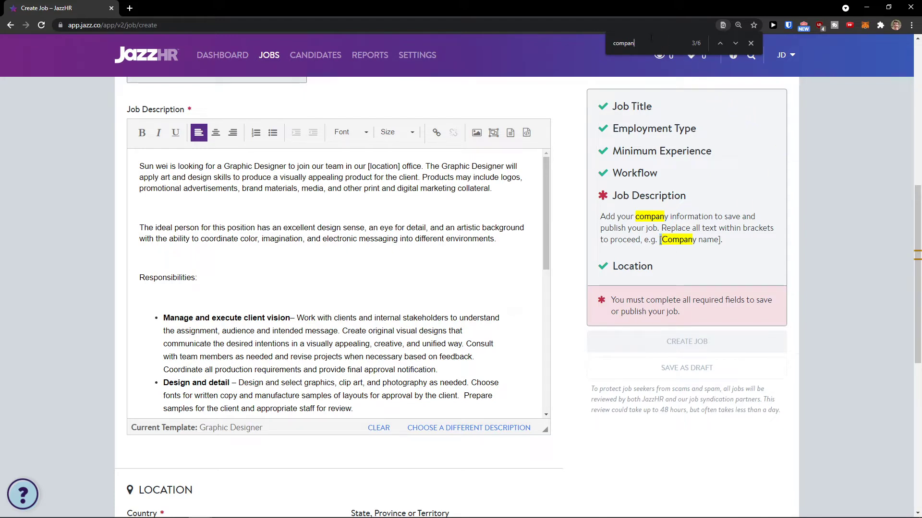
# Search for '[' and delete the [list placeholder and the 'is a [industry]' line
pyautogui.moveTo(689, 48); pyautogui.dragTo(610, 43)
pyautogui.write('[')
pyautogui.doubleClick(199, 320)
pyautogui.press('BackSpace')
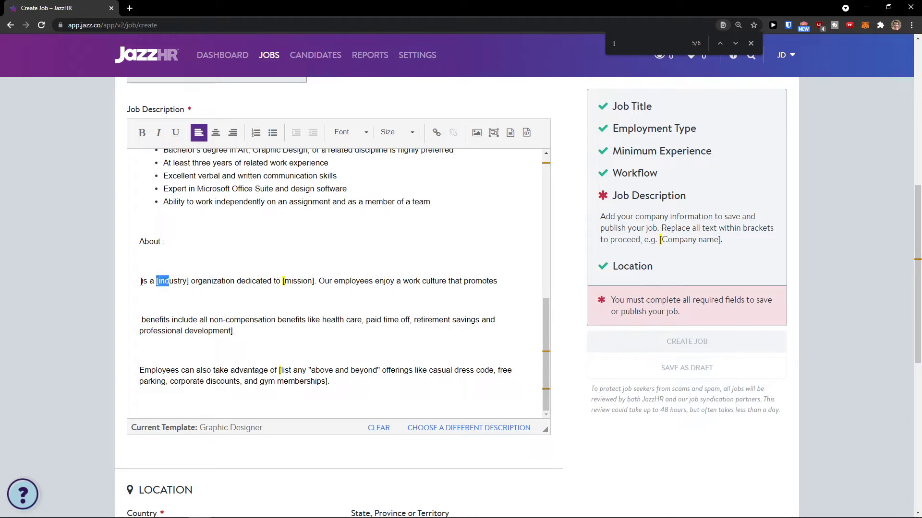
pyautogui.tripleClick(140, 282)
pyautogui.press('BackSpace')
# Select all remaining description text and delete it
pyautogui.hotkey('ctrl', 'a')
pyautogui.press('BackSpace')
pyautogui.press('Return')
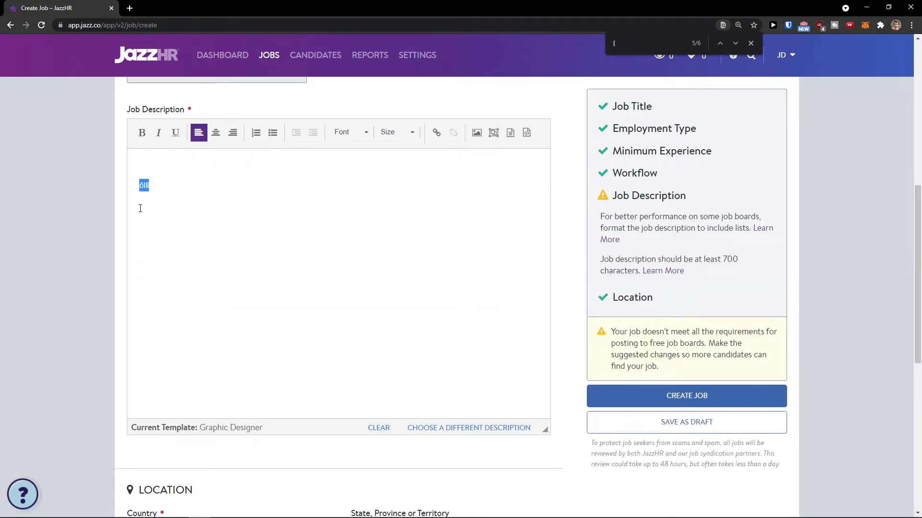
pyautogui.hotkey('ctrl', 'a')
pyautogui.scroll(2, 179, 247)
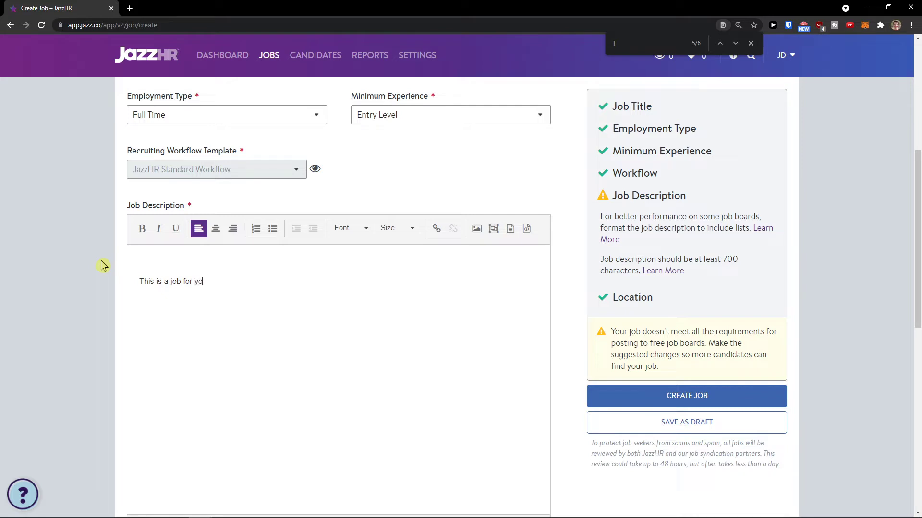
# Close the page search and expand See Advanced Options to show Advanced Job Details
pyautogui.scroll(-3, 320, 326)
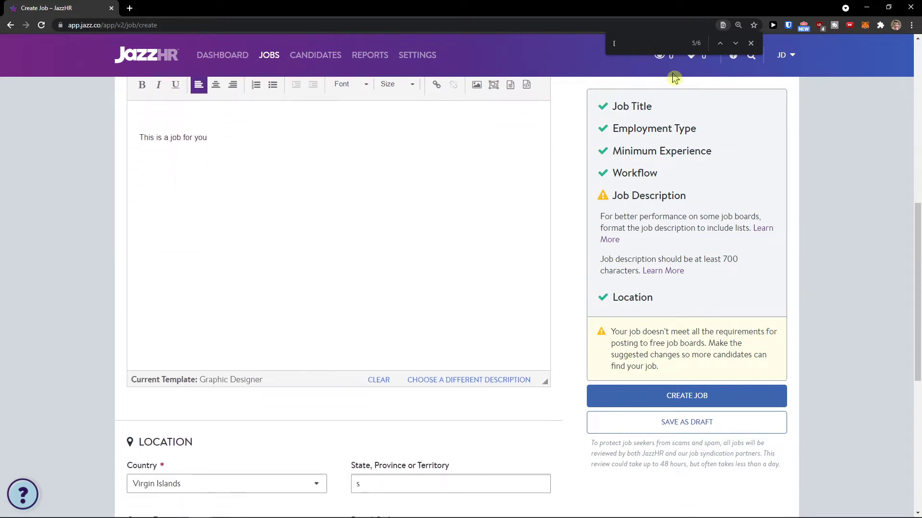
pyautogui.click(750, 43)
pyautogui.scroll(-6, 418, 279)
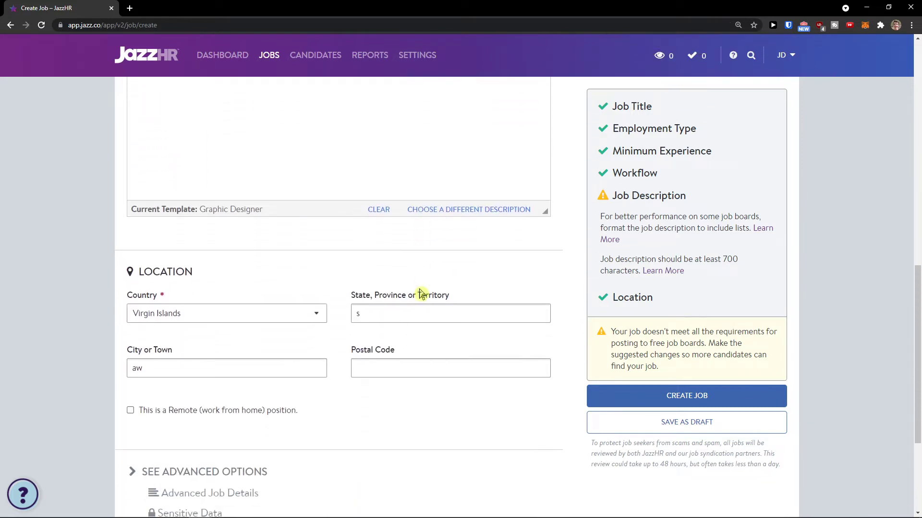
pyautogui.click(143, 356)
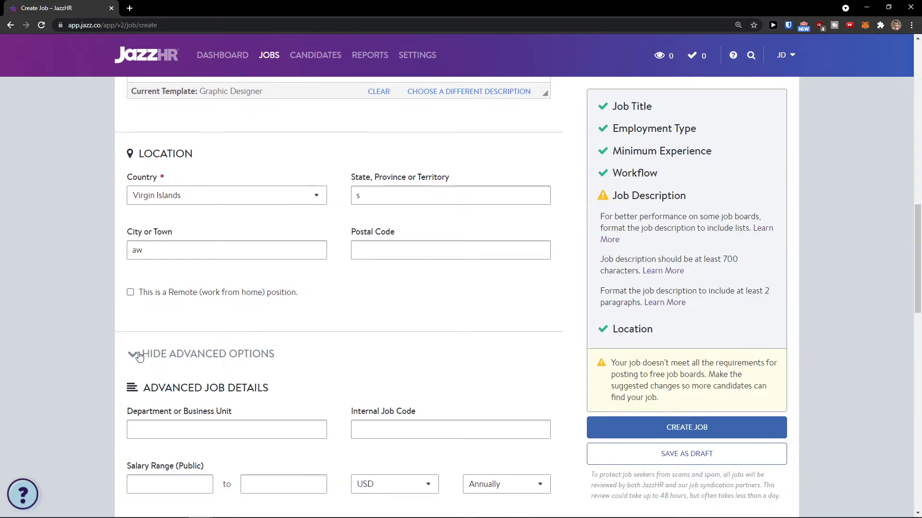
pyautogui.scroll(-2, 117, 360)
pyautogui.scroll(-1, 180, 289)
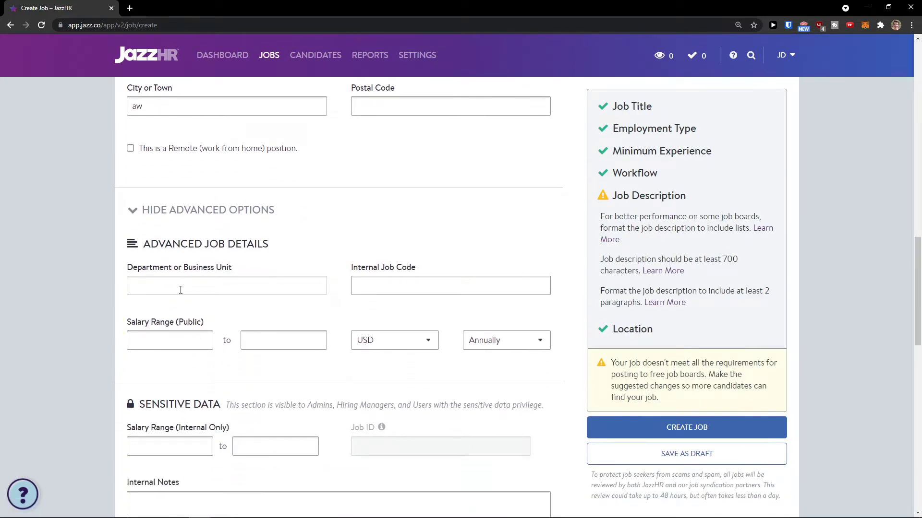
# Enter a public salary of 100000 to 150000 USD, keeping the pay period Annually
pyautogui.click(181, 338)
pyautogui.write('1000')
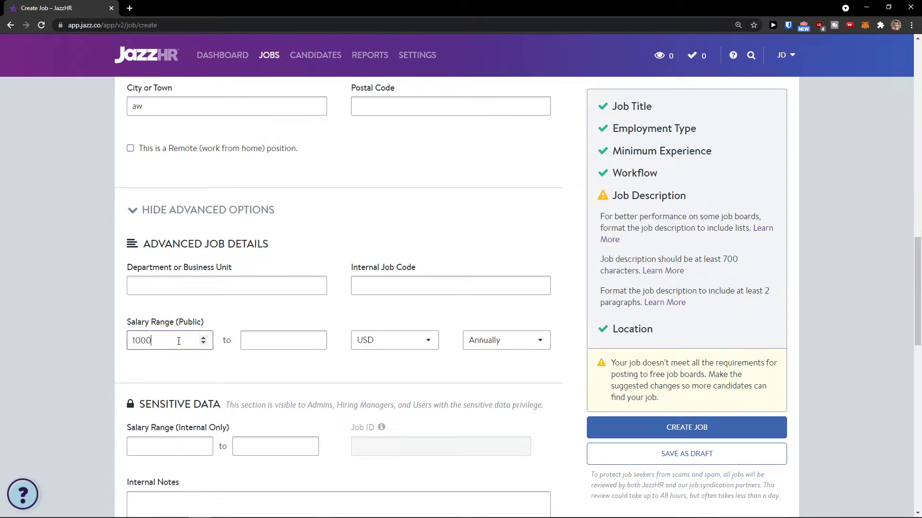
pyautogui.press('Tab')
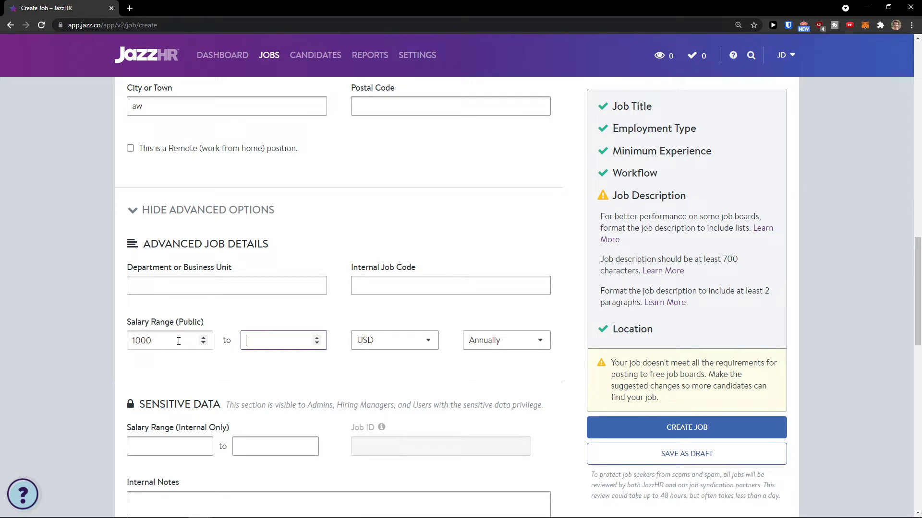
pyautogui.click(186, 335)
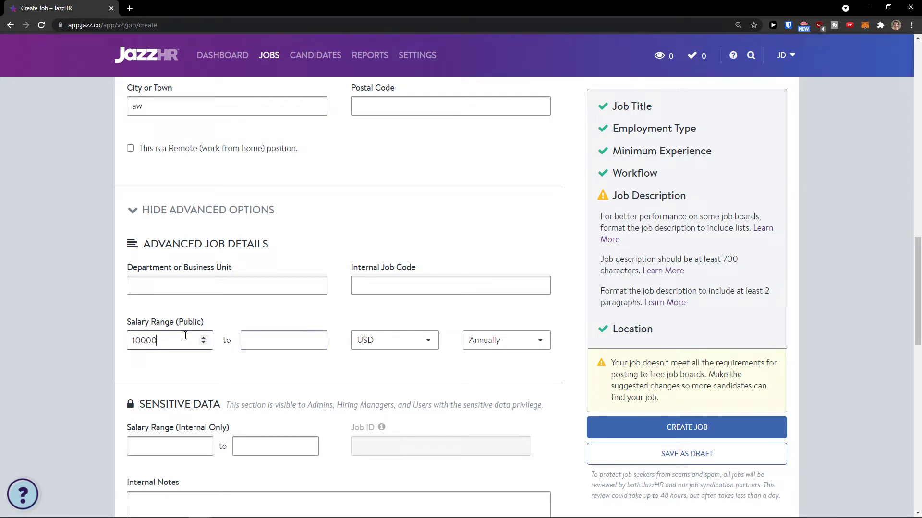
pyautogui.click(280, 343)
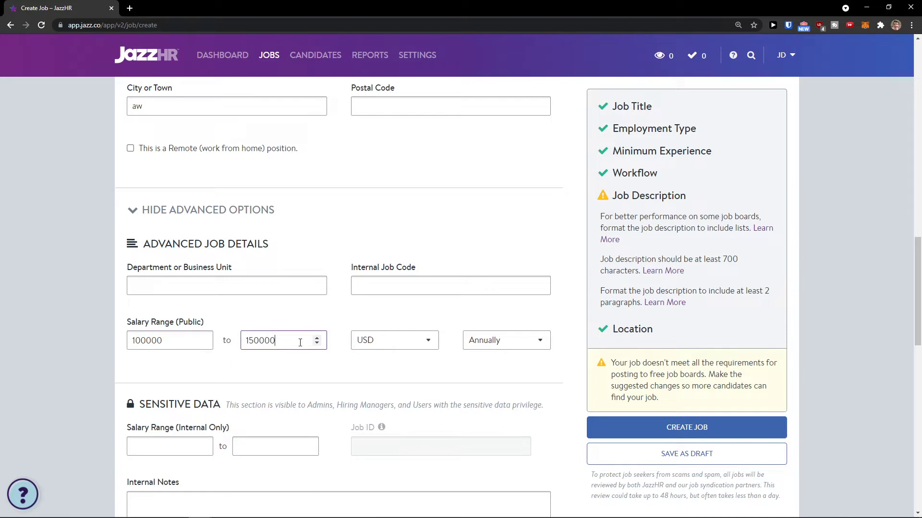
pyautogui.click(489, 341)
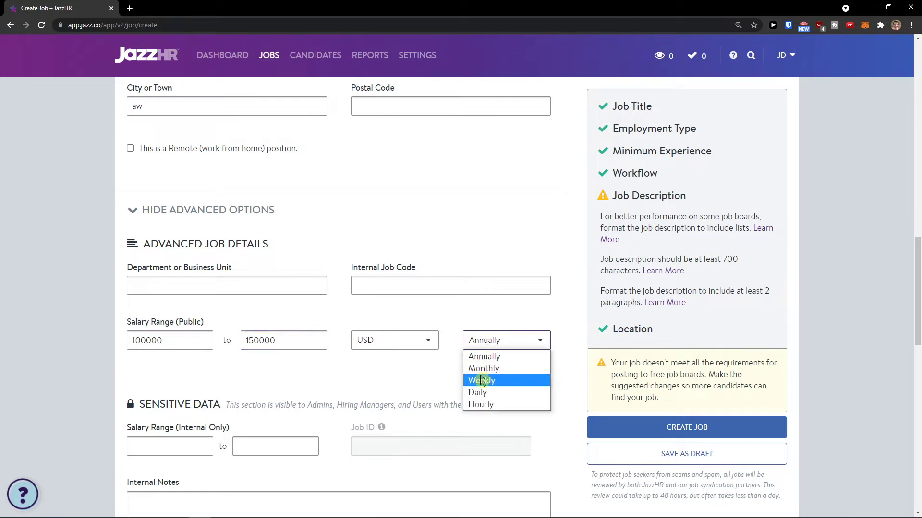
pyautogui.click(481, 403)
pyautogui.click(491, 341)
pyautogui.click(490, 363)
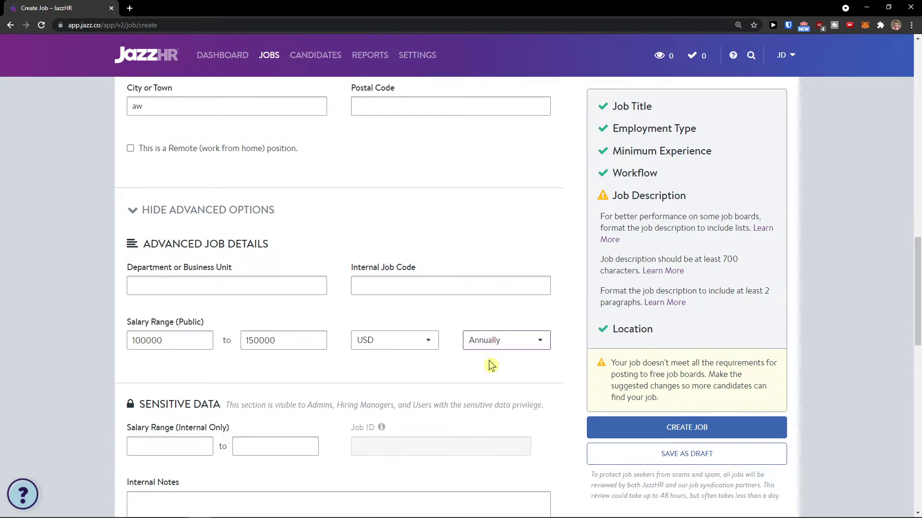
pyautogui.scroll(-2, 460, 373)
pyautogui.scroll(-1, 454, 373)
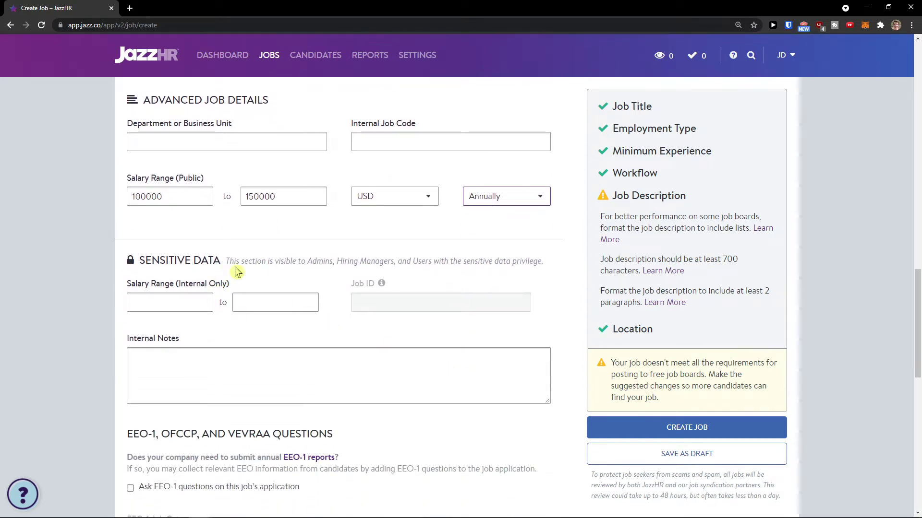
pyautogui.scroll(1, 226, 283)
pyautogui.scroll(-1, 226, 287)
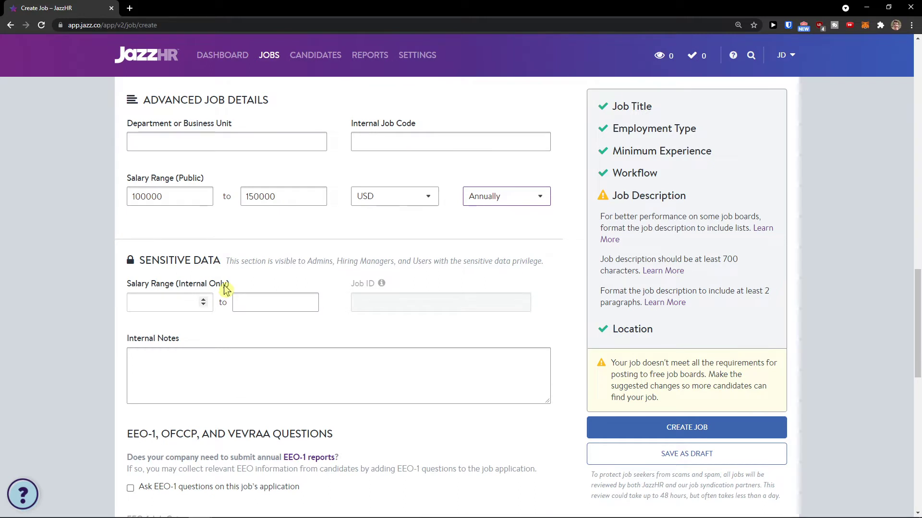
pyautogui.scroll(-1, 223, 284)
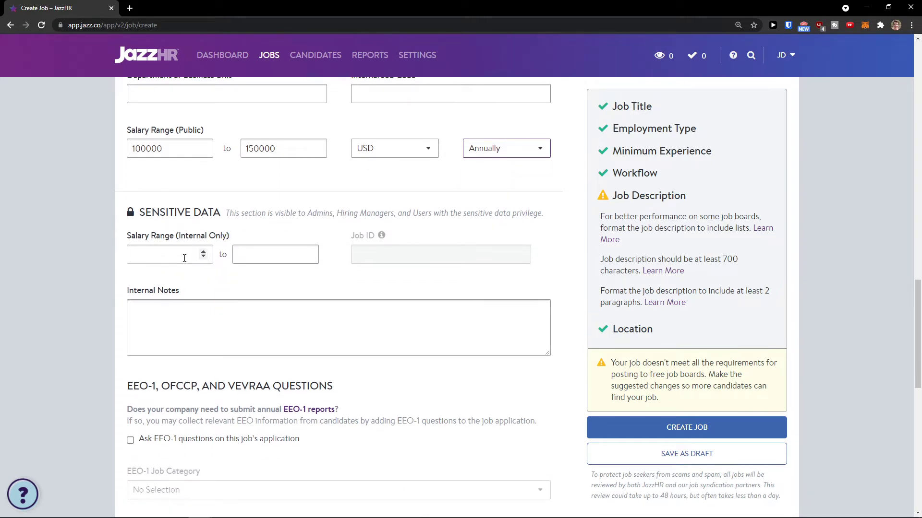
pyautogui.scroll(2, 184, 259)
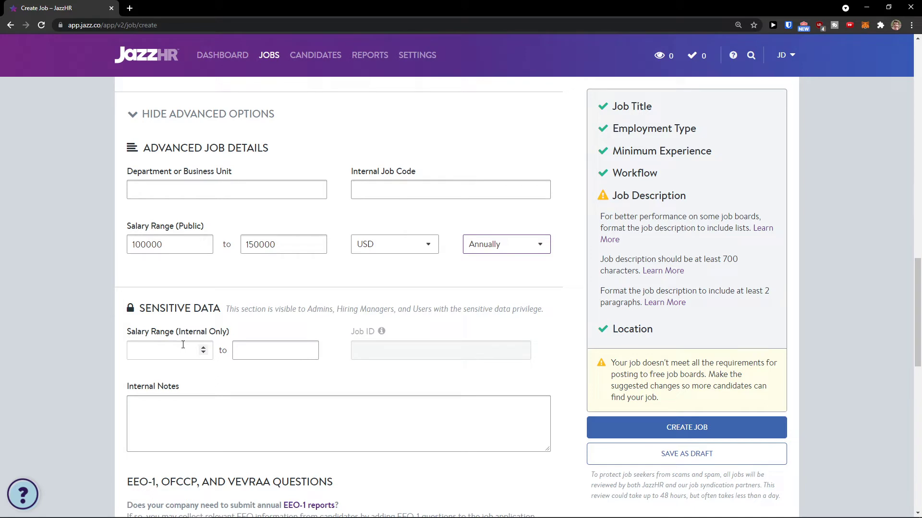
pyautogui.scroll(-1, 183, 345)
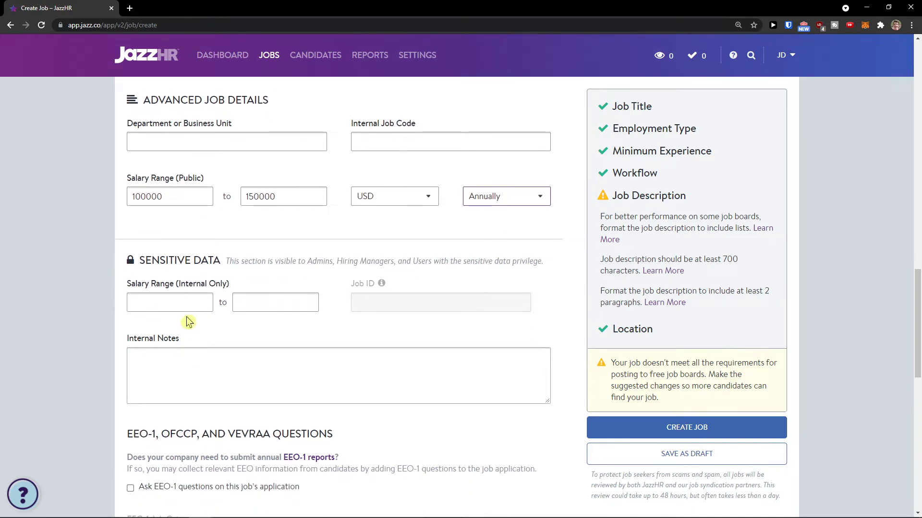
pyautogui.scroll(-1, 248, 331)
pyautogui.click(211, 333)
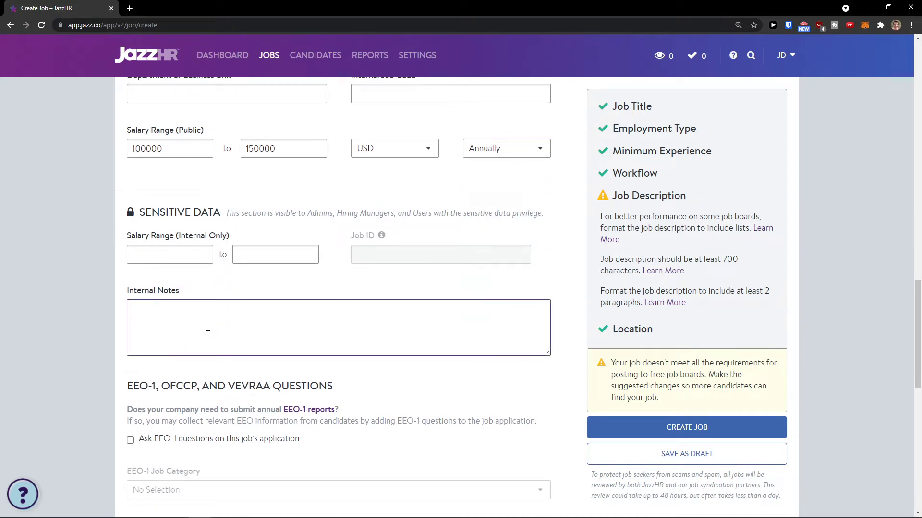
pyautogui.scroll(-1, 207, 335)
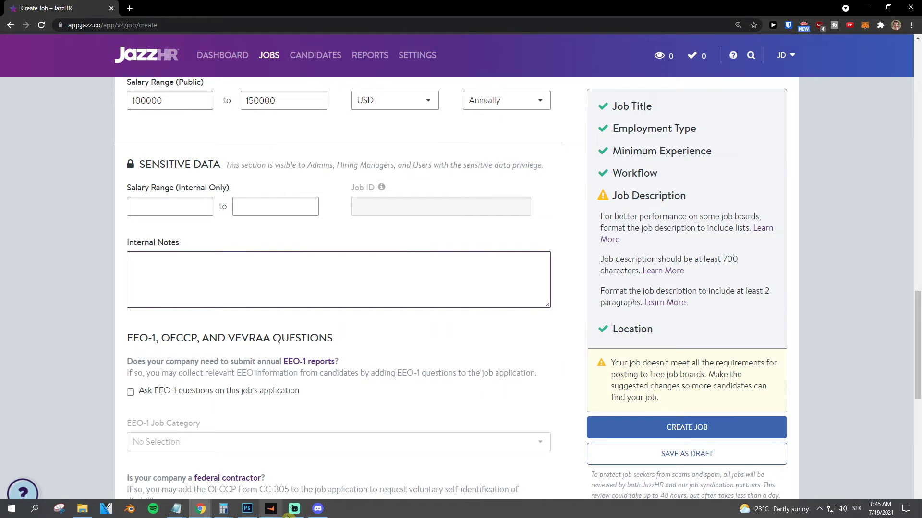
pyautogui.scroll(-1, 252, 431)
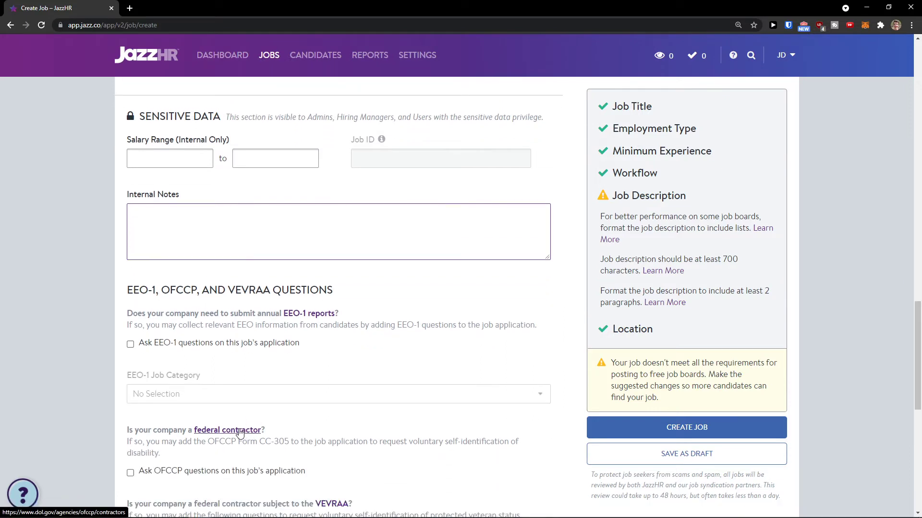
pyautogui.scroll(6, 240, 432)
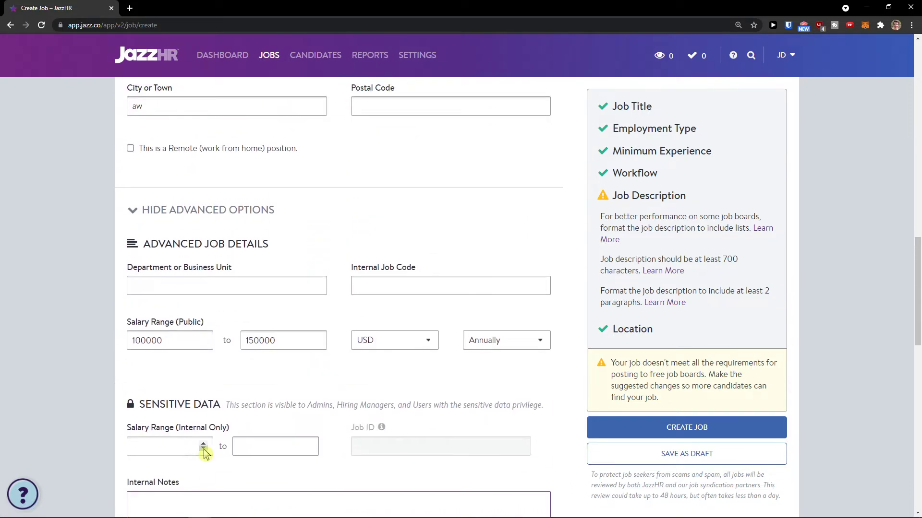
pyautogui.scroll(8, 173, 446)
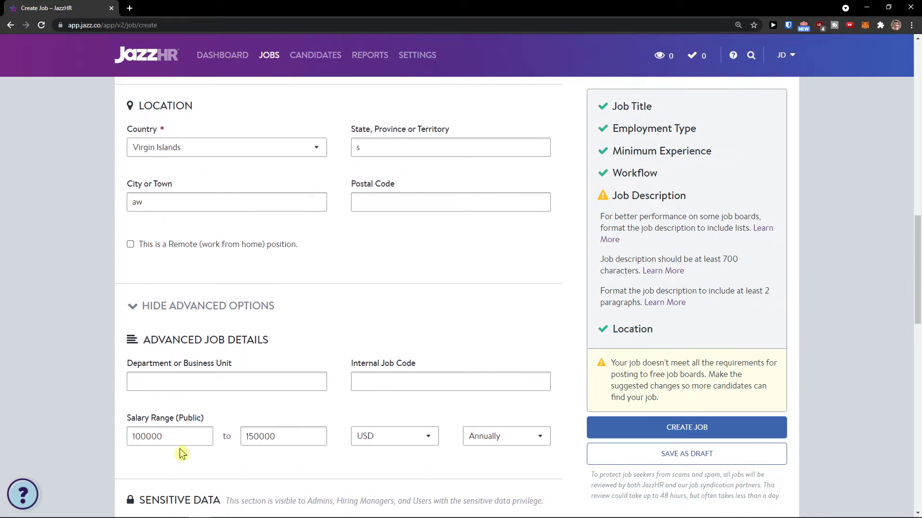
pyautogui.scroll(5, 181, 454)
pyautogui.scroll(-20, 182, 454)
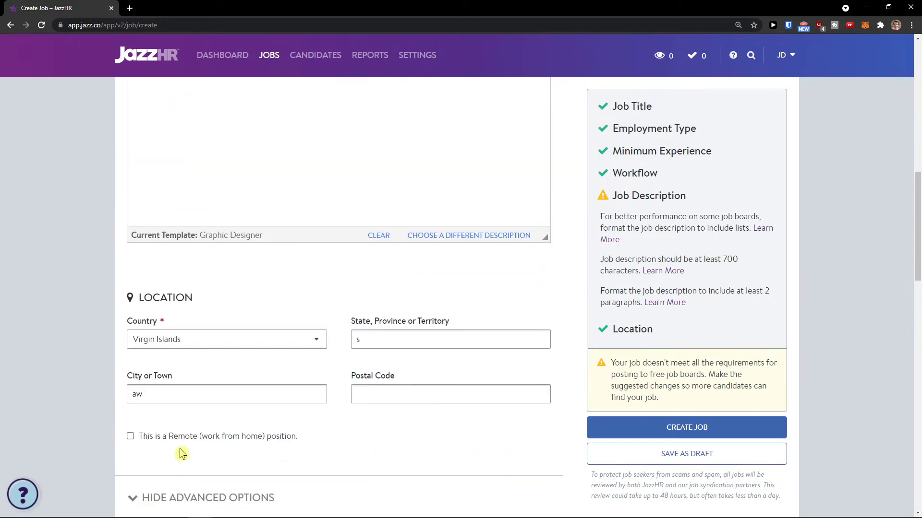
pyautogui.click(182, 454)
pyautogui.scroll(-3, 181, 453)
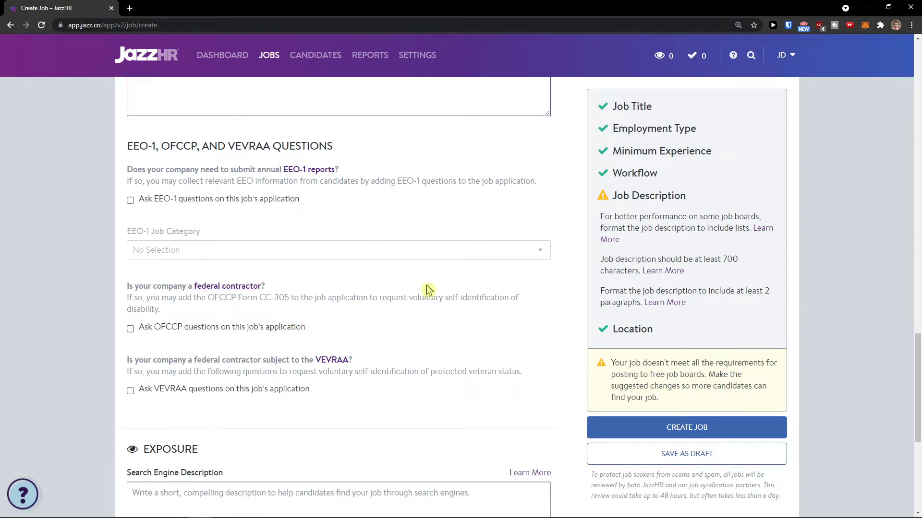
# Toggle Public Search off and back on in Exposure, then create the Digital Designer job
pyautogui.scroll(-3, 214, 260)
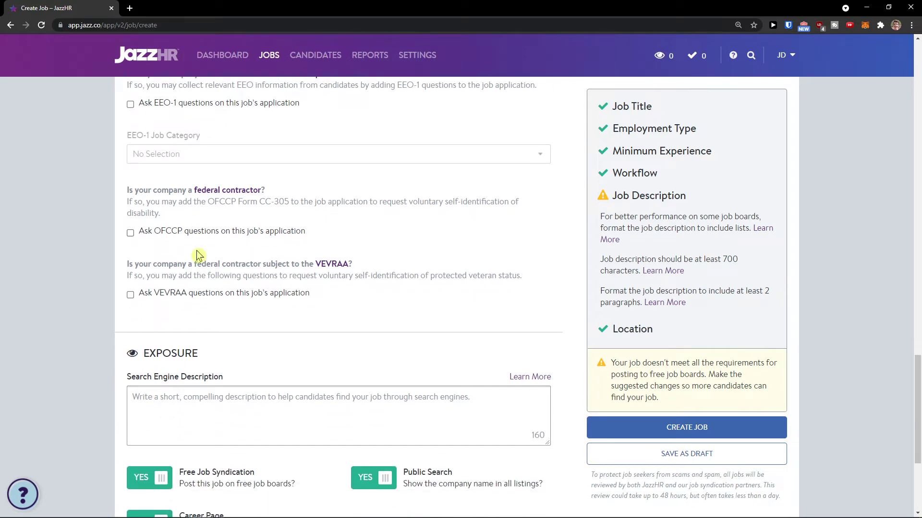
pyautogui.click(256, 342)
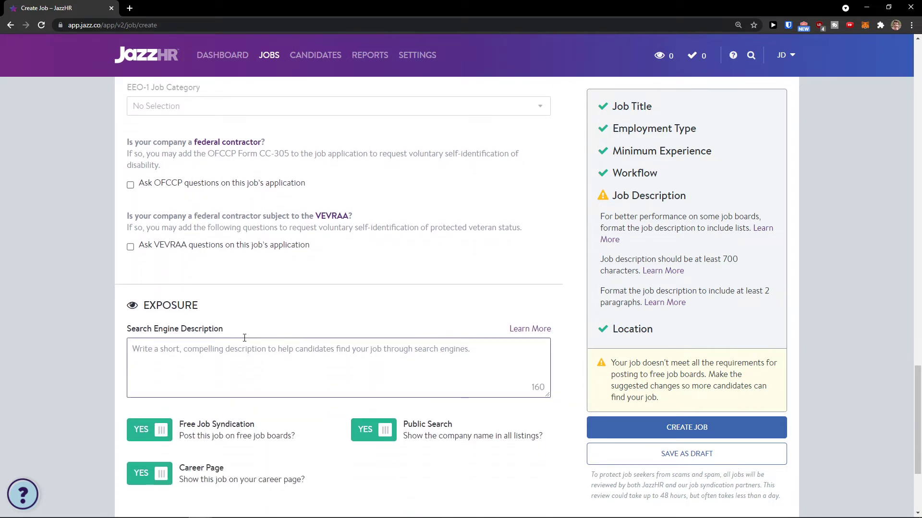
pyautogui.scroll(-2, 243, 338)
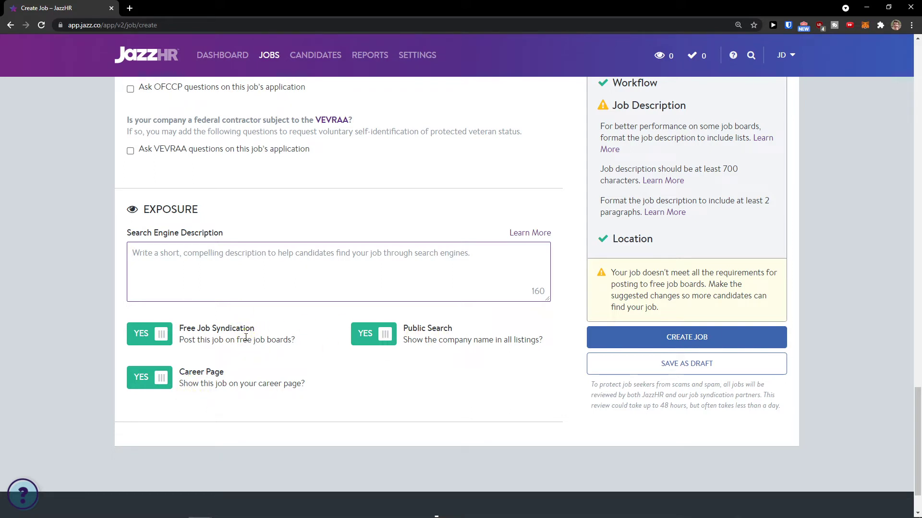
pyautogui.moveTo(295, 344); pyautogui.dragTo(192, 341)
pyautogui.scroll(1, 240, 336)
pyautogui.click(342, 327)
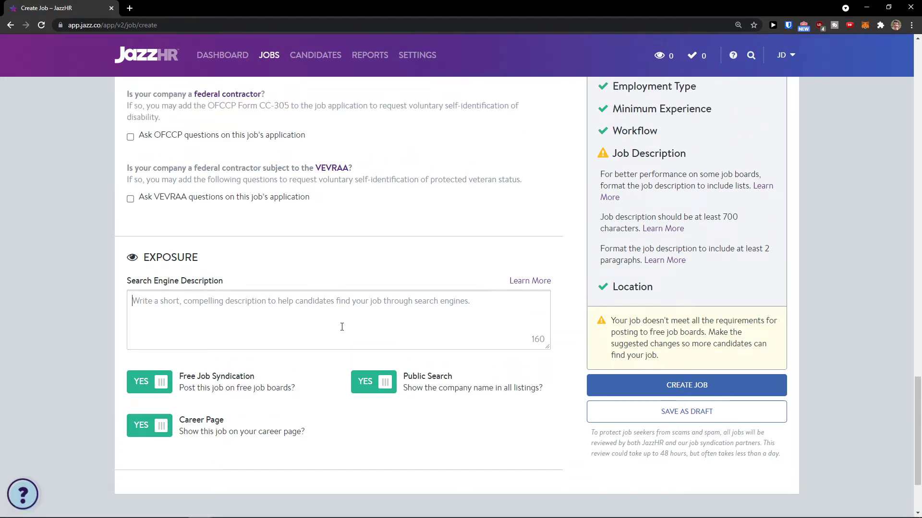
pyautogui.click(375, 384)
pyautogui.click(375, 384)
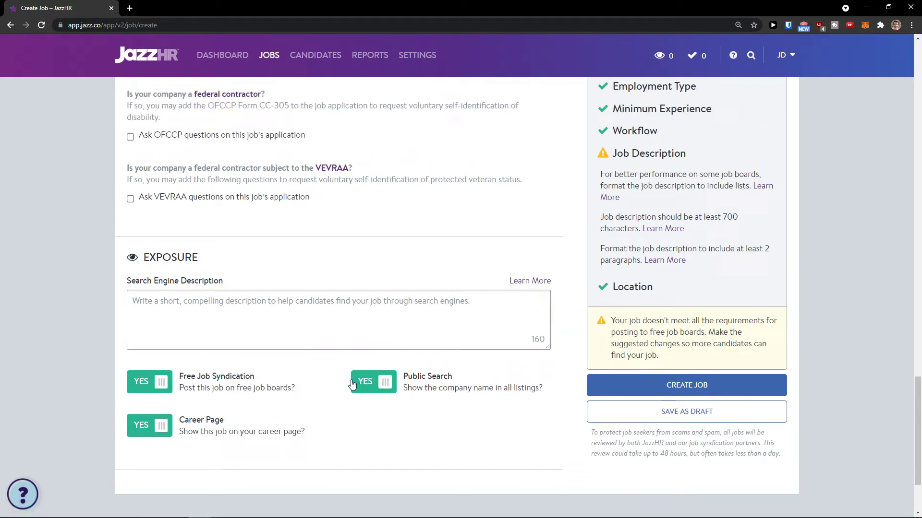
pyautogui.scroll(5, 571, 418)
pyautogui.click(618, 438)
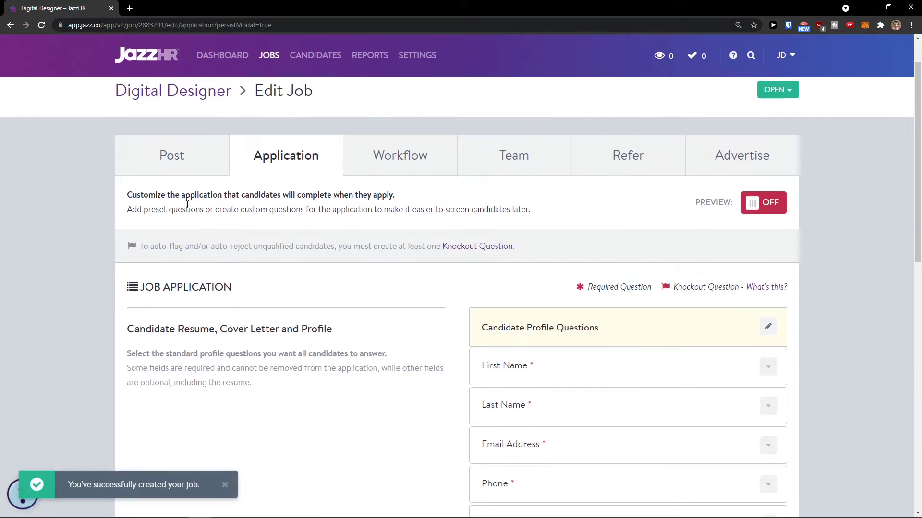
pyautogui.scroll(-1, 211, 215)
pyautogui.scroll(-1, 215, 216)
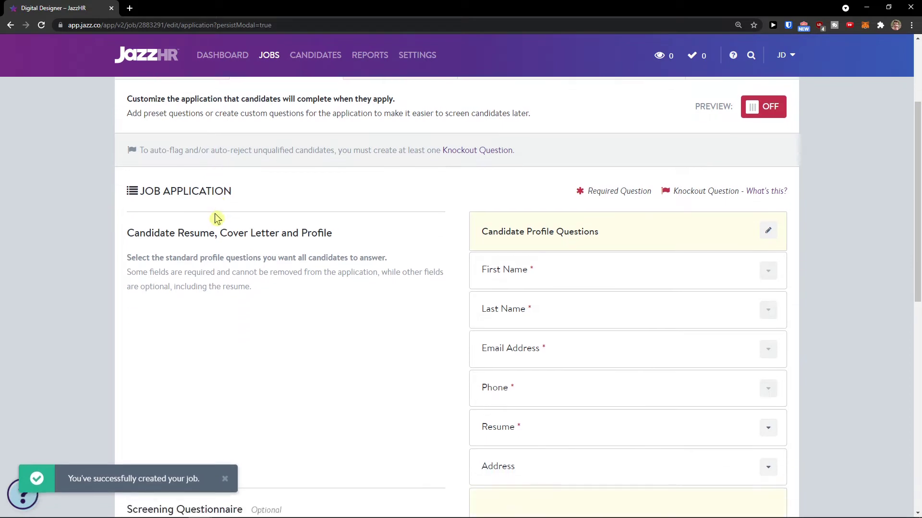
pyautogui.scroll(1, 215, 218)
pyautogui.moveTo(126, 147); pyautogui.dragTo(410, 157)
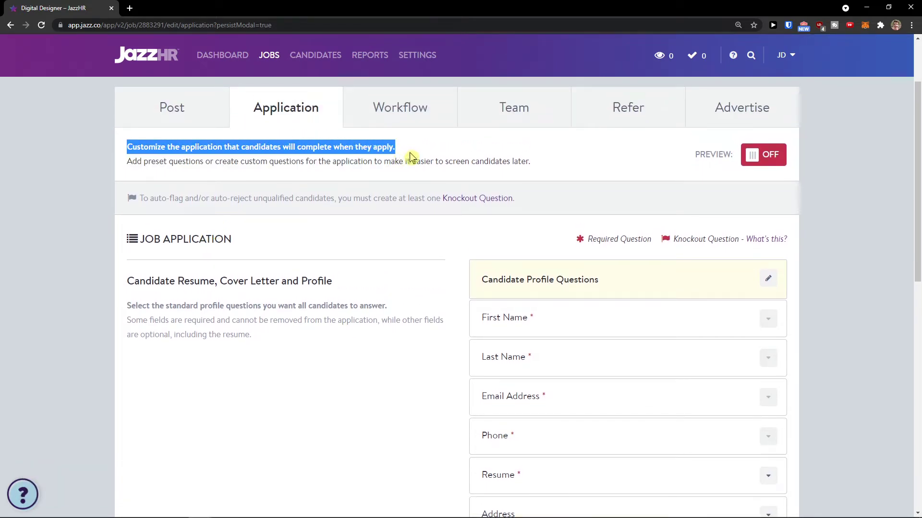
pyautogui.scroll(-1, 382, 235)
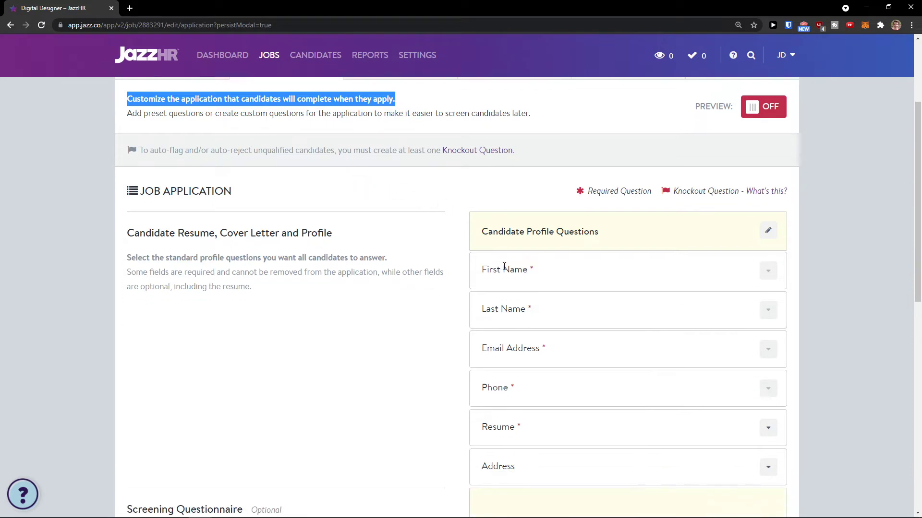
pyautogui.click(536, 279)
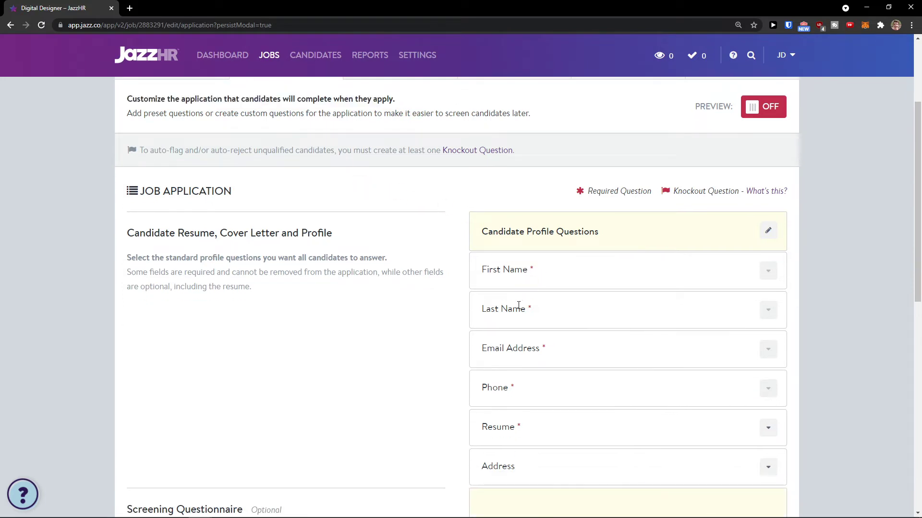
pyautogui.scroll(-1, 519, 306)
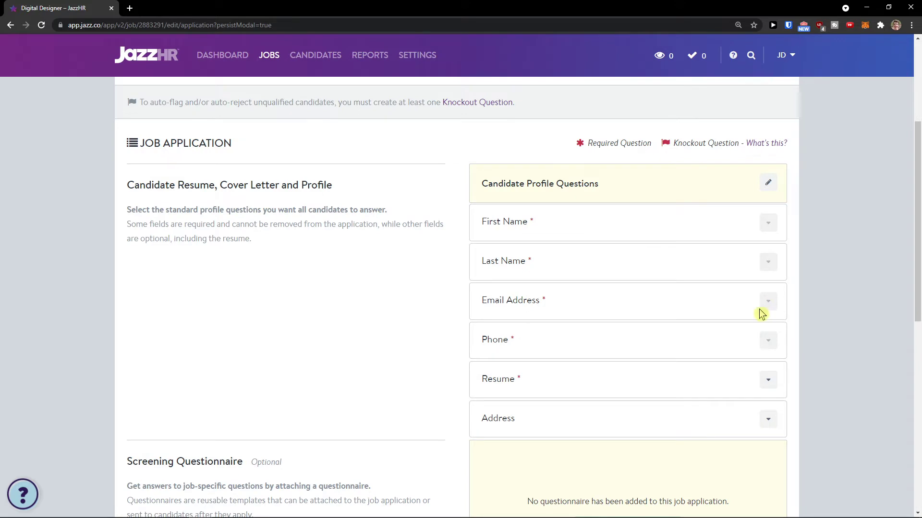
pyautogui.scroll(-1, 744, 349)
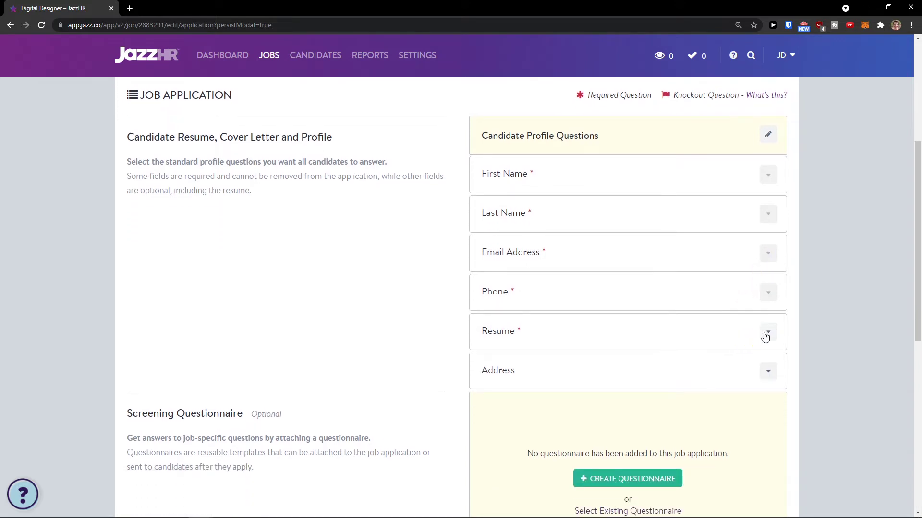
pyautogui.click(766, 373)
# Make Languages Spoken a required profile question beside required Resume and optional Address, and save
pyautogui.click(768, 332)
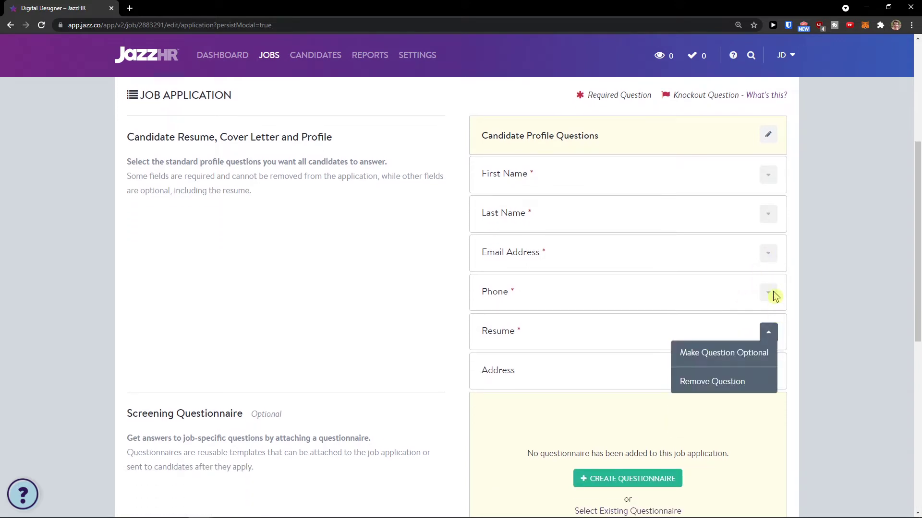
pyautogui.click(769, 136)
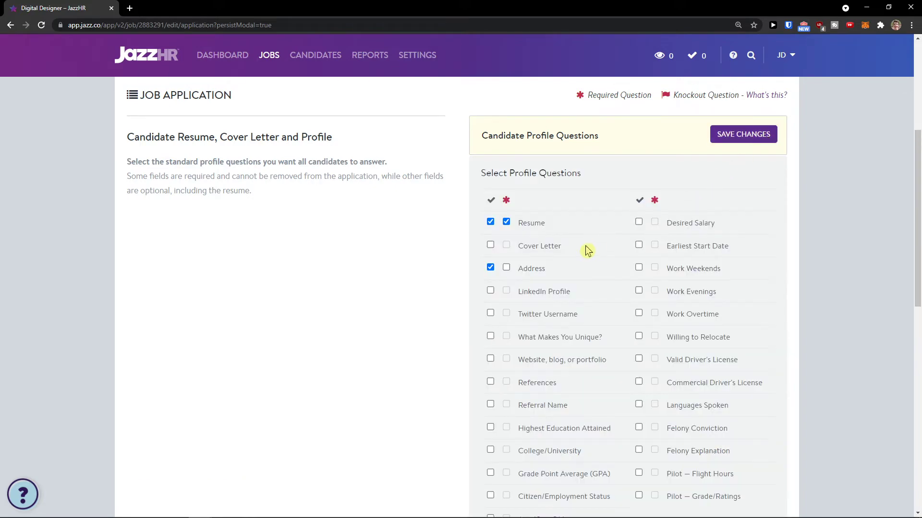
pyautogui.click(723, 135)
pyautogui.click(764, 140)
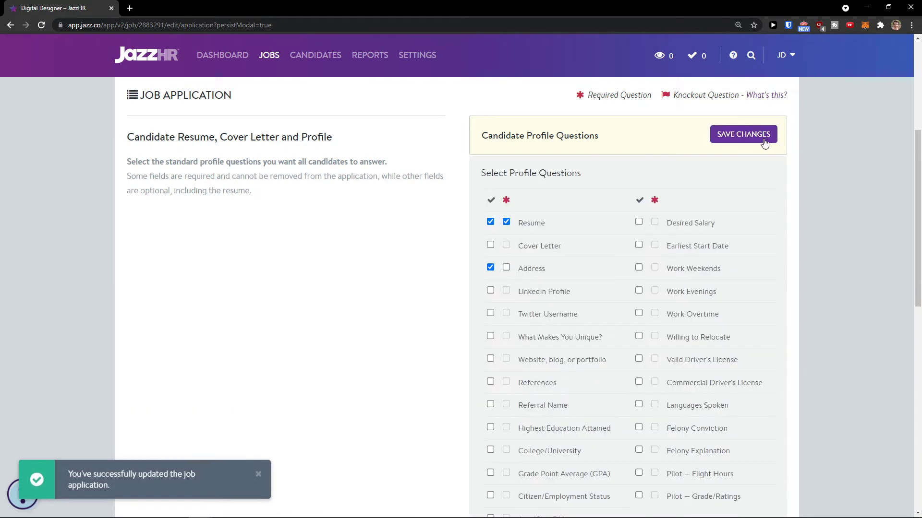
pyautogui.scroll(-2, 612, 265)
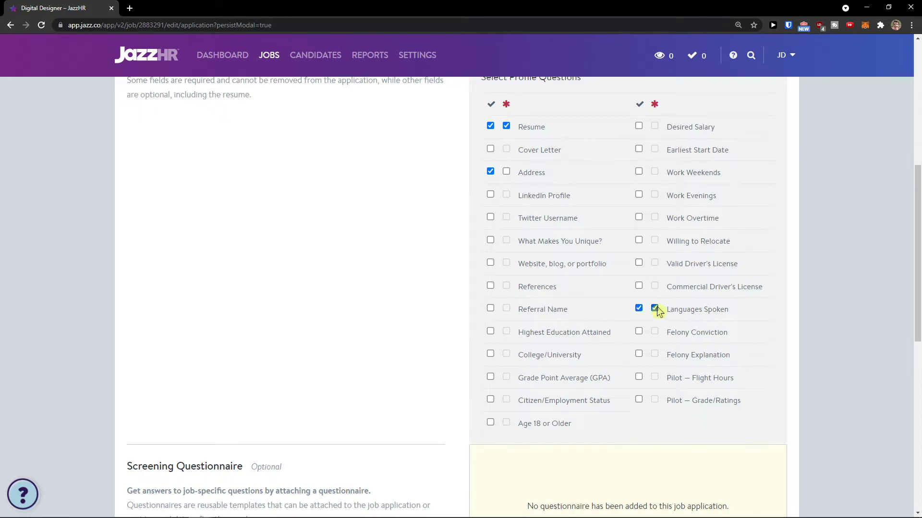
pyautogui.click(656, 308)
pyautogui.scroll(2, 607, 303)
pyautogui.click(738, 136)
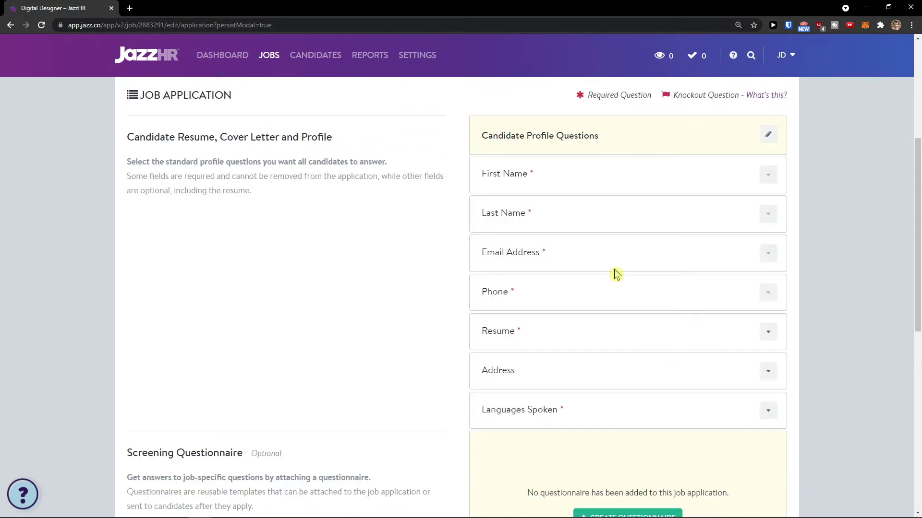
# Check the Languages Spoken question's options and close them unchanged
pyautogui.scroll(-1, 616, 274)
pyautogui.click(767, 317)
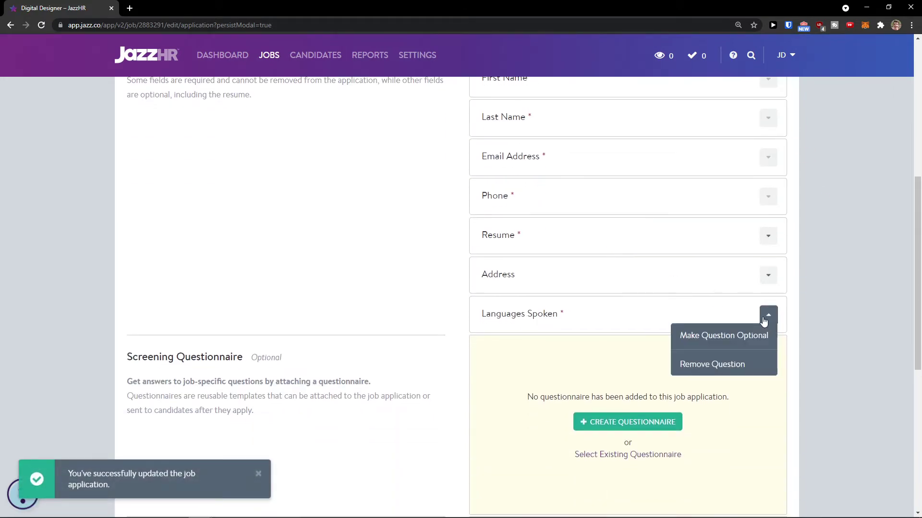
pyautogui.click(660, 318)
pyautogui.scroll(-2, 655, 314)
pyautogui.scroll(5, 655, 315)
pyautogui.scroll(-5, 657, 317)
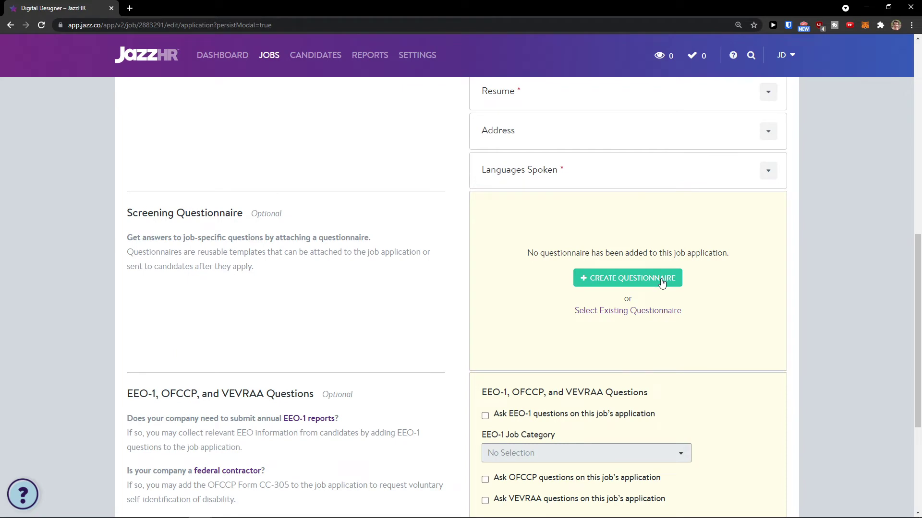
# Begin a screening questionnaire in the Unfiled Questionnaires folder, then cancel it
pyautogui.click(659, 281)
pyautogui.click(650, 302)
pyautogui.click(583, 322)
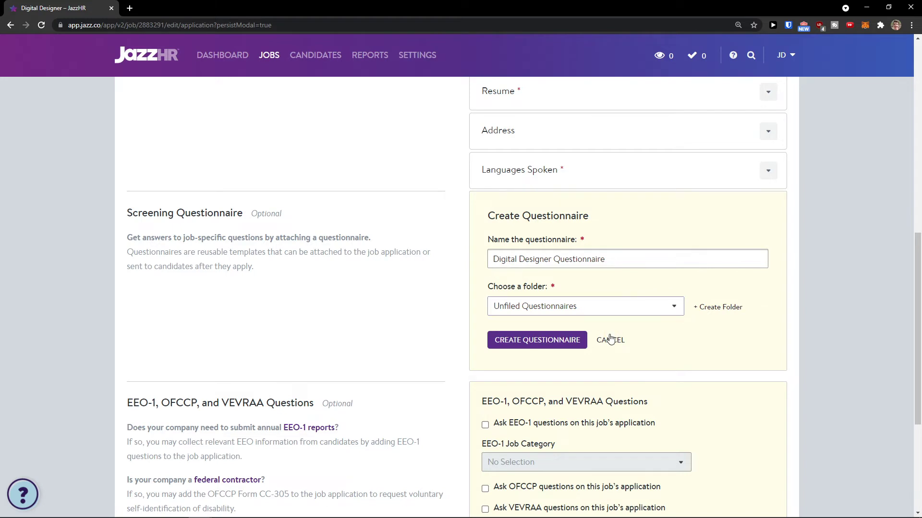
pyautogui.click(610, 339)
# Scroll back up to the empty Screening Questionnaire section and start creating a questionnaire
pyautogui.scroll(-3, 616, 331)
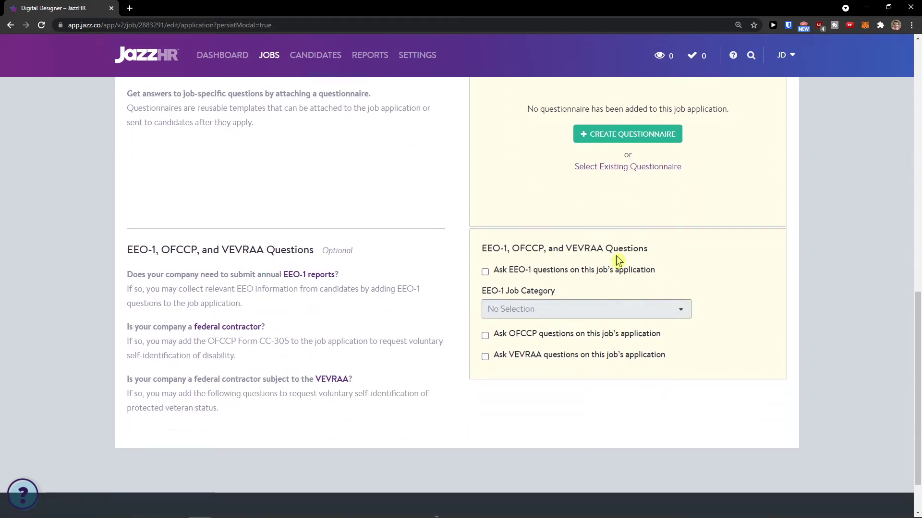
pyautogui.scroll(2, 592, 281)
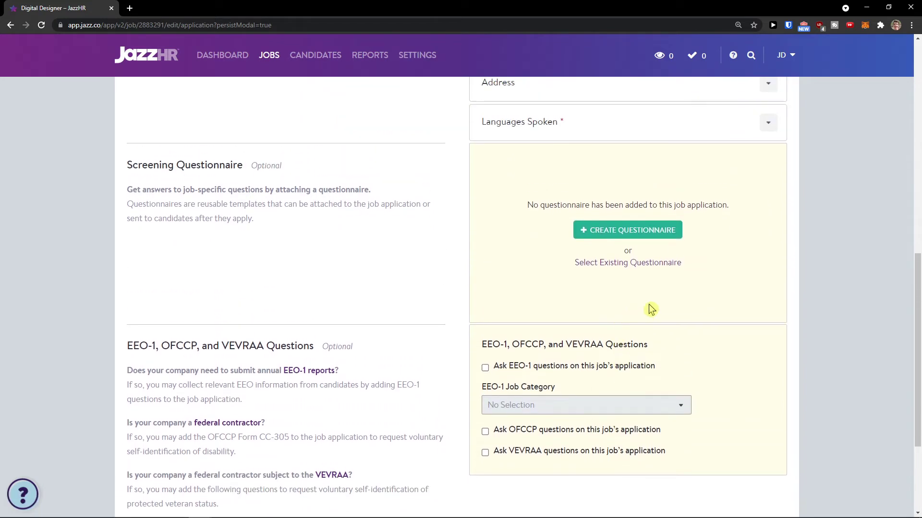
pyautogui.scroll(1, 681, 315)
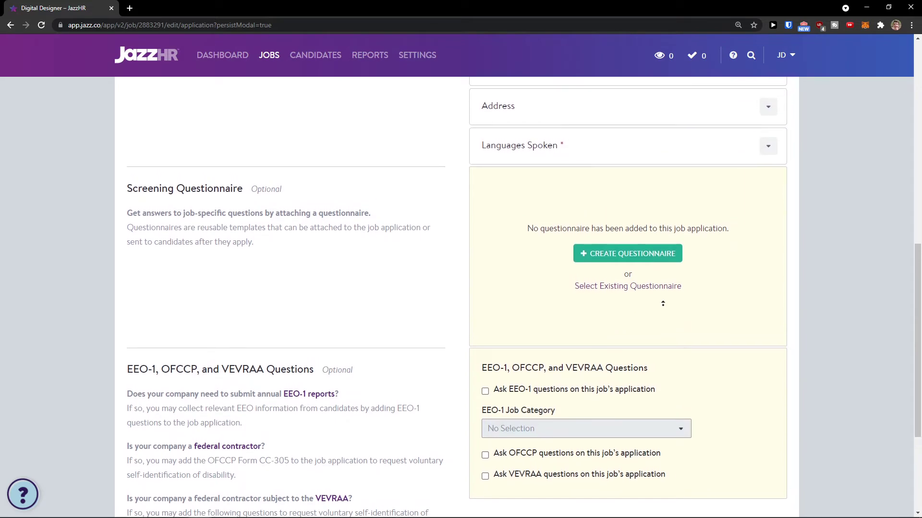
pyautogui.scroll(2, 641, 333)
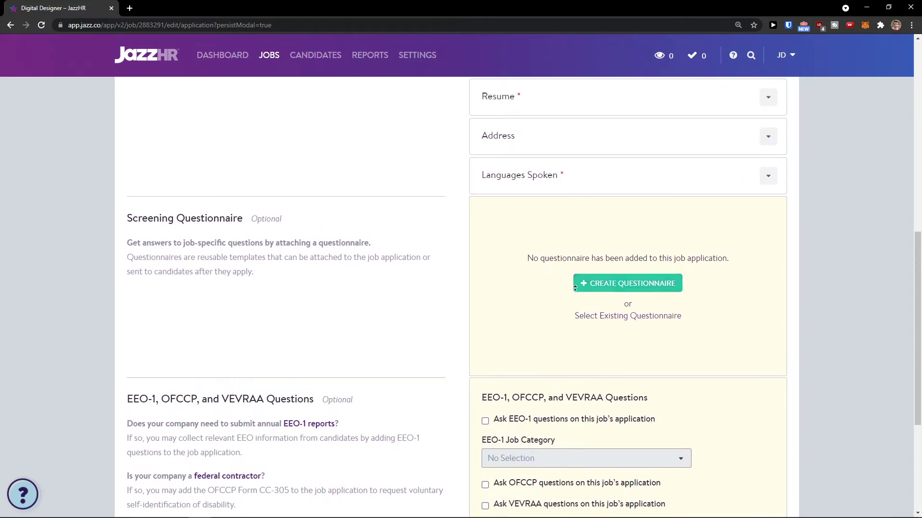
pyautogui.scroll(1, 554, 298)
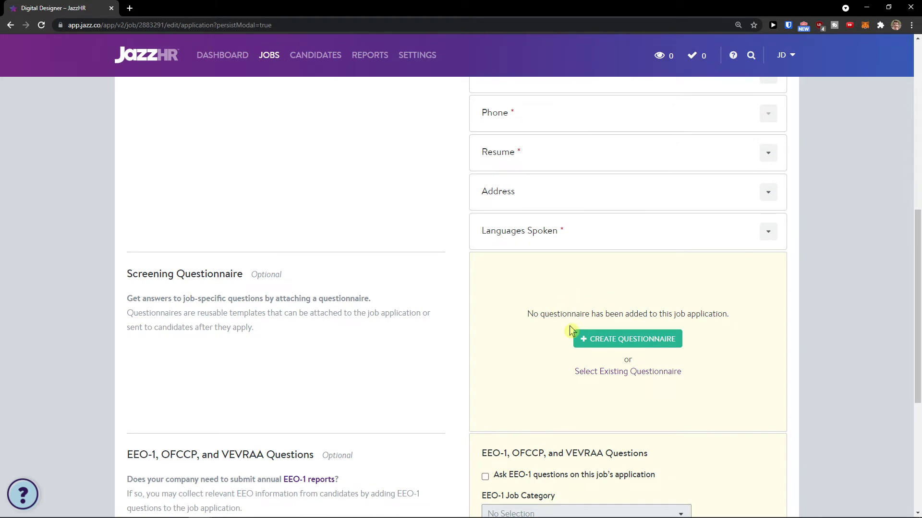
pyautogui.click(592, 335)
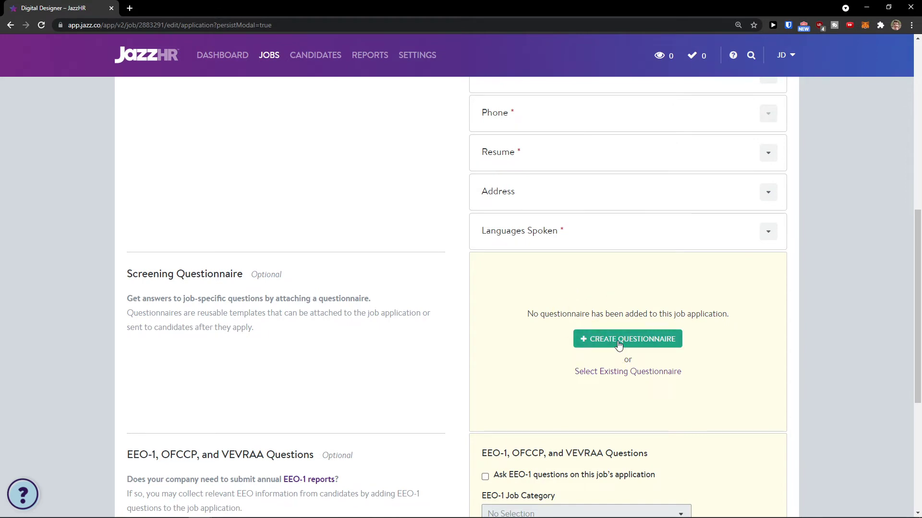
# Create the Digital Designer Questionnaire in the Unfiled Questionnaires folder
pyautogui.moveTo(612, 320); pyautogui.dragTo(456, 329)
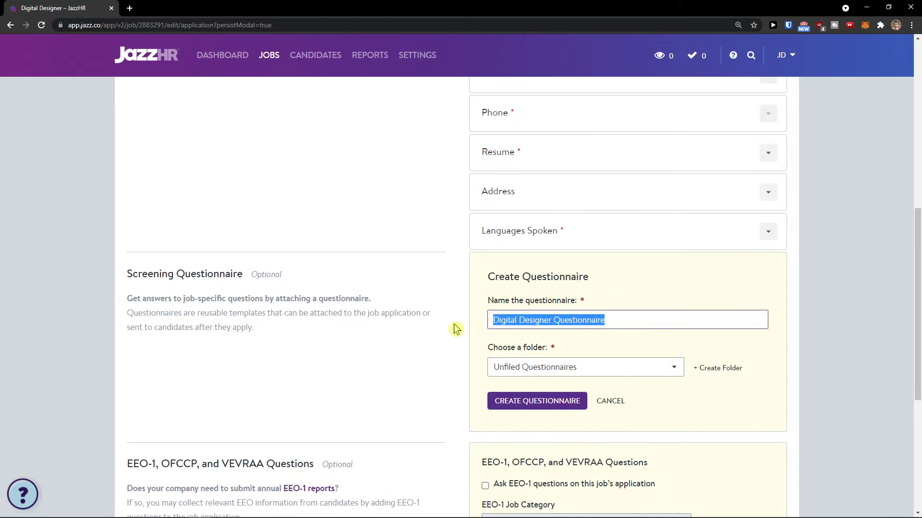
pyautogui.scroll(-1, 456, 329)
pyautogui.click(545, 324)
pyautogui.click(546, 325)
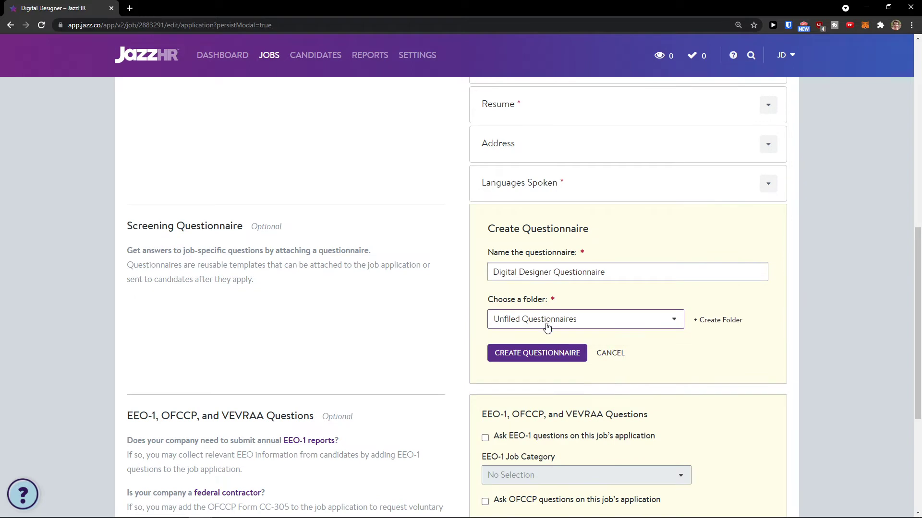
pyautogui.click(544, 353)
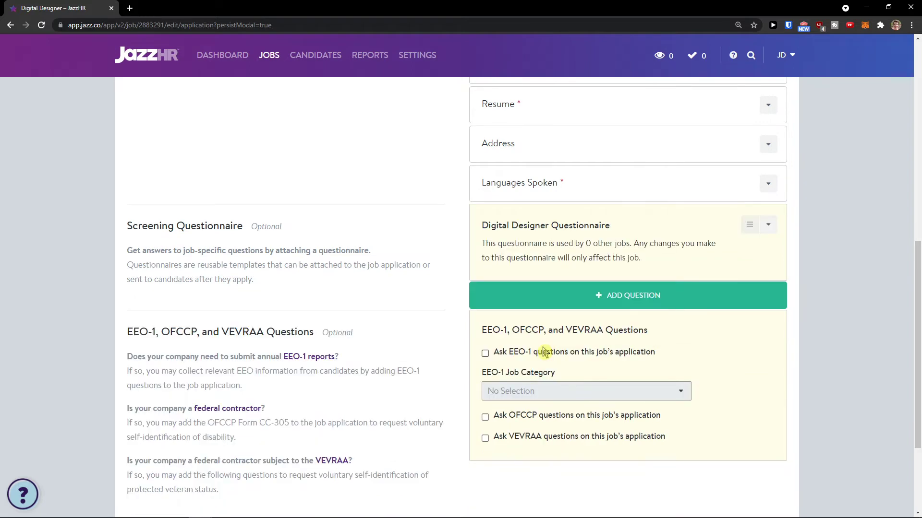
# Add the question 'How many years of experience you have?' with a Checkboxes answer type
pyautogui.click(565, 298)
pyautogui.scroll(-1, 551, 317)
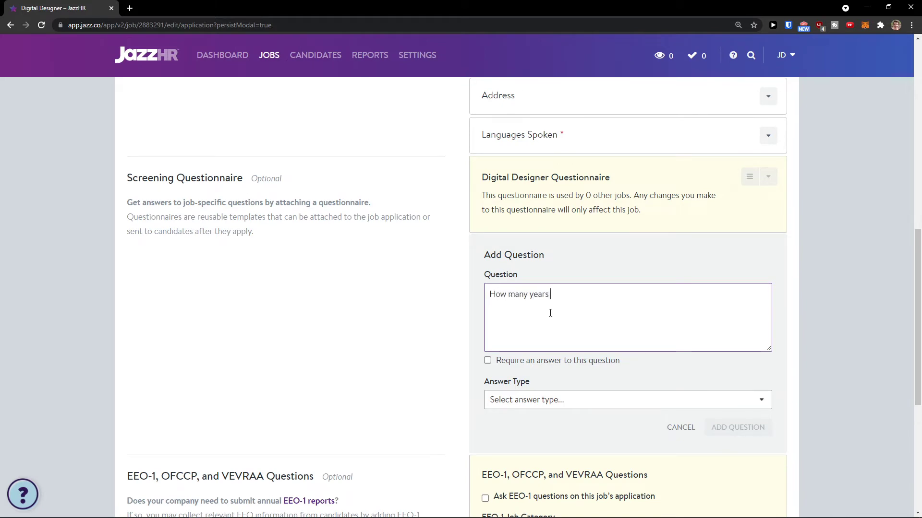
pyautogui.write('How many years of experience you have?')
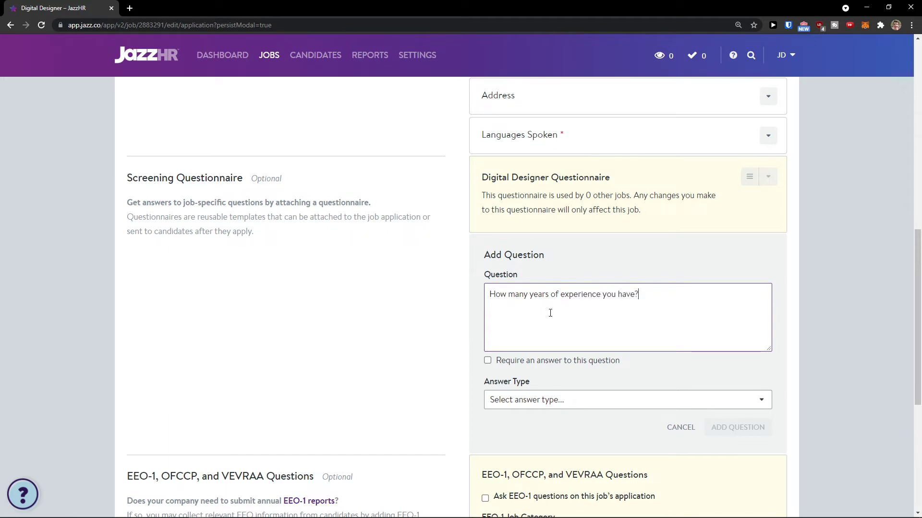
pyautogui.click(541, 401)
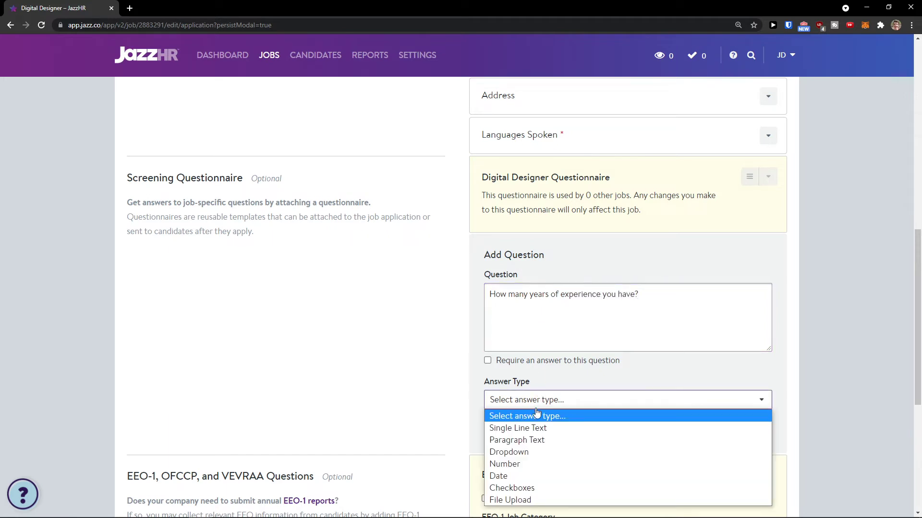
pyautogui.scroll(-1, 473, 428)
pyautogui.click(499, 353)
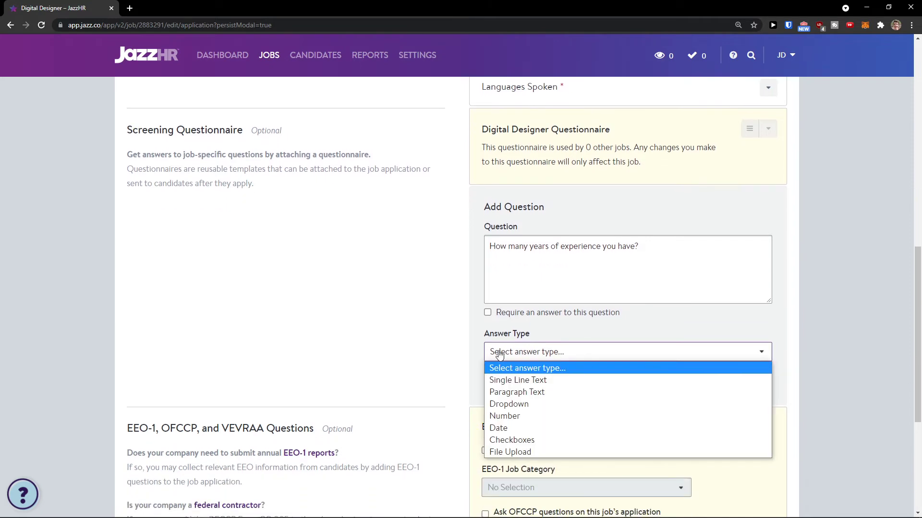
pyautogui.click(528, 440)
# Enter the answers 1, 2, 3, 4 and 5 and save the question
pyautogui.click(509, 402)
pyautogui.write('1')
pyautogui.click(513, 413)
pyautogui.click(512, 437)
pyautogui.click(515, 421)
pyautogui.write('2')
pyautogui.click(508, 444)
pyautogui.write('3')
pyautogui.click(502, 463)
pyautogui.write('4')
pyautogui.click(517, 487)
pyautogui.write('5')
pyautogui.scroll(-1, 445, 450)
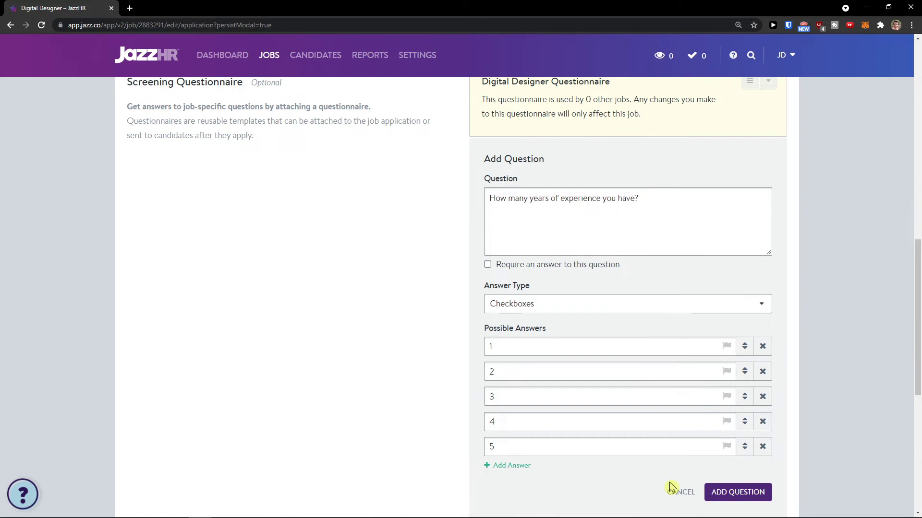
pyautogui.scroll(-2, 671, 487)
pyautogui.scroll(2, 448, 416)
pyautogui.scroll(-1, 731, 460)
pyautogui.click(730, 445)
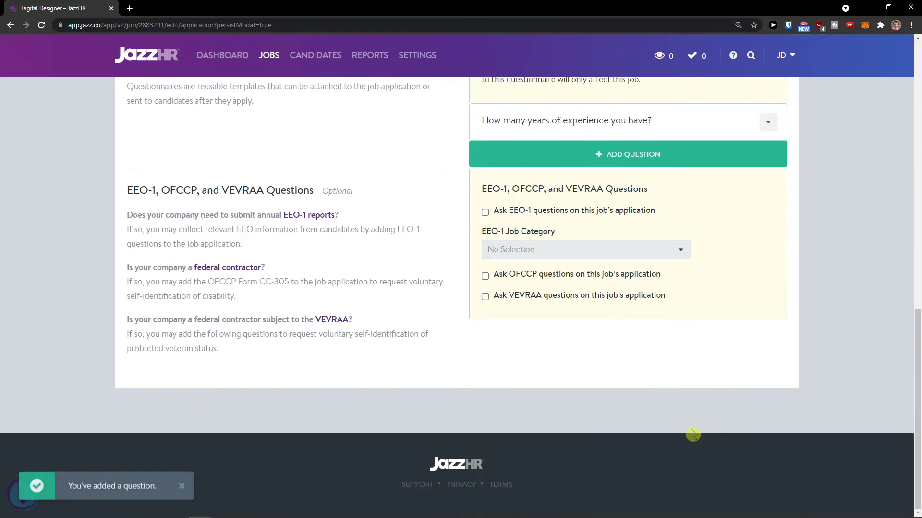
pyautogui.scroll(4, 687, 432)
pyautogui.click(768, 313)
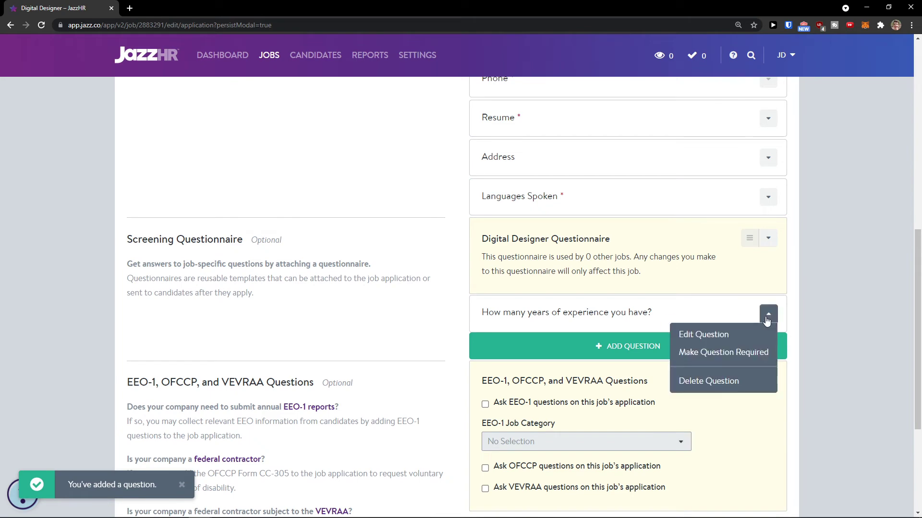
pyautogui.click(742, 318)
pyautogui.scroll(5, 634, 345)
pyautogui.scroll(4, 602, 384)
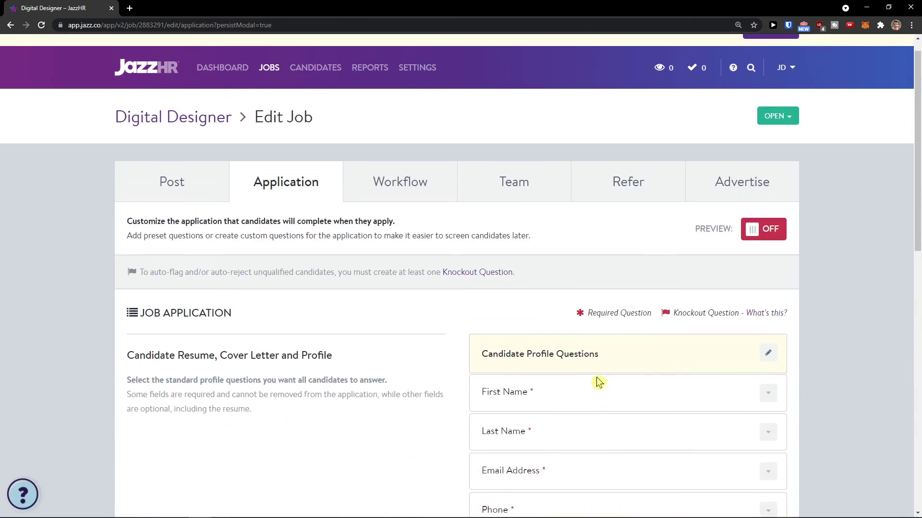
pyautogui.click(755, 238)
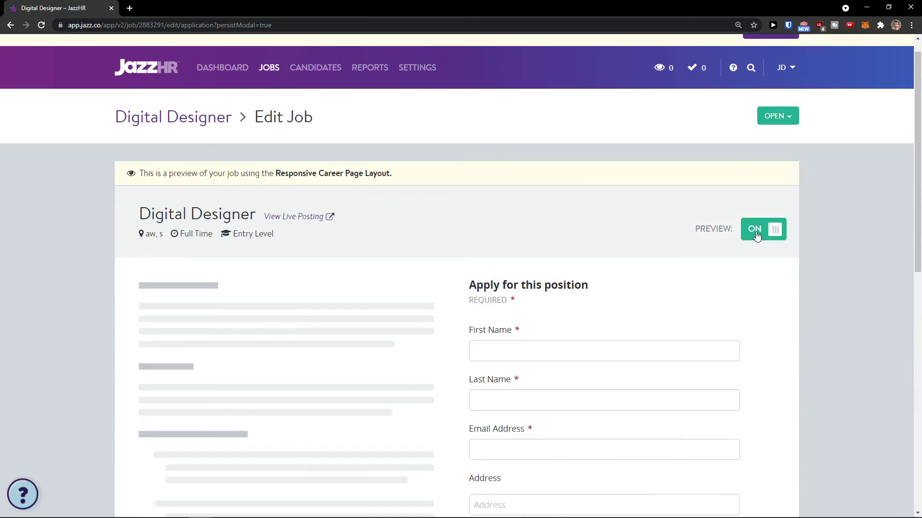
pyautogui.scroll(-7, 508, 330)
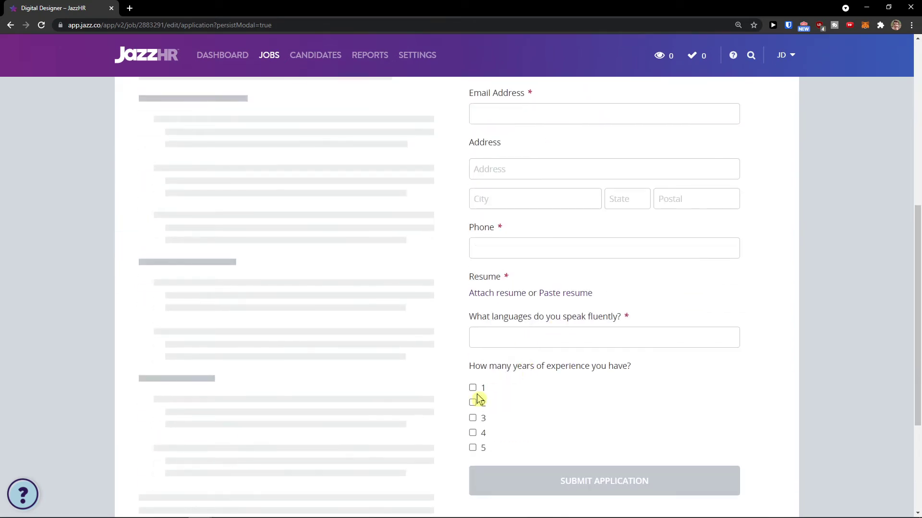
pyautogui.scroll(7, 477, 399)
pyautogui.scroll(-3, 478, 399)
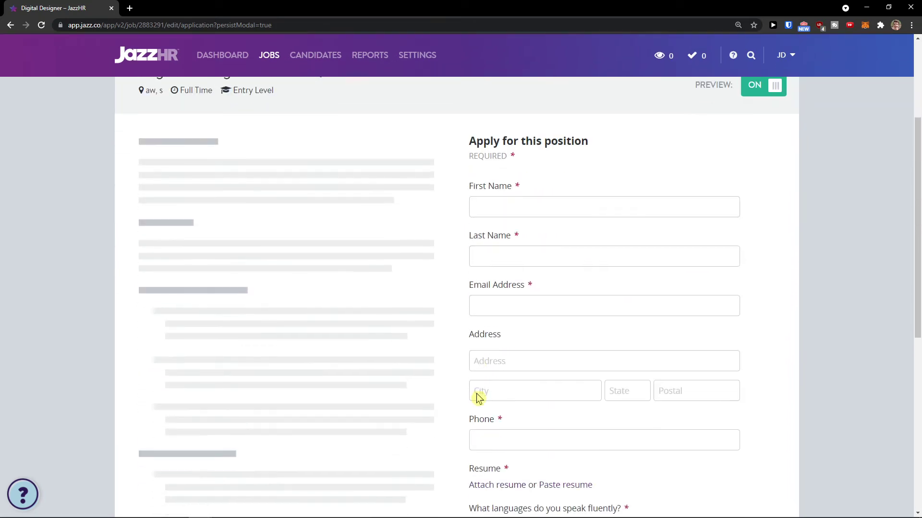
pyautogui.scroll(-3, 476, 395)
pyautogui.scroll(5, 476, 394)
pyautogui.click(476, 395)
pyautogui.scroll(-4, 476, 394)
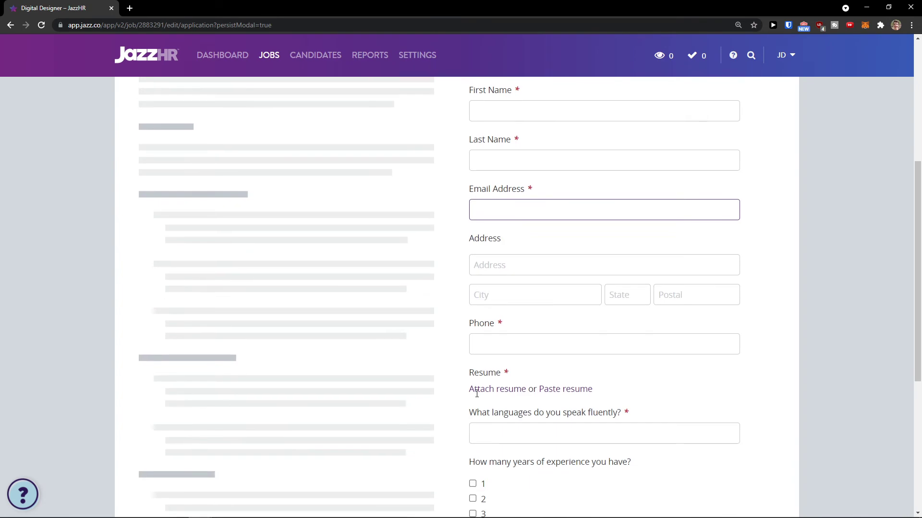
pyautogui.scroll(-5, 476, 394)
pyautogui.scroll(7, 477, 393)
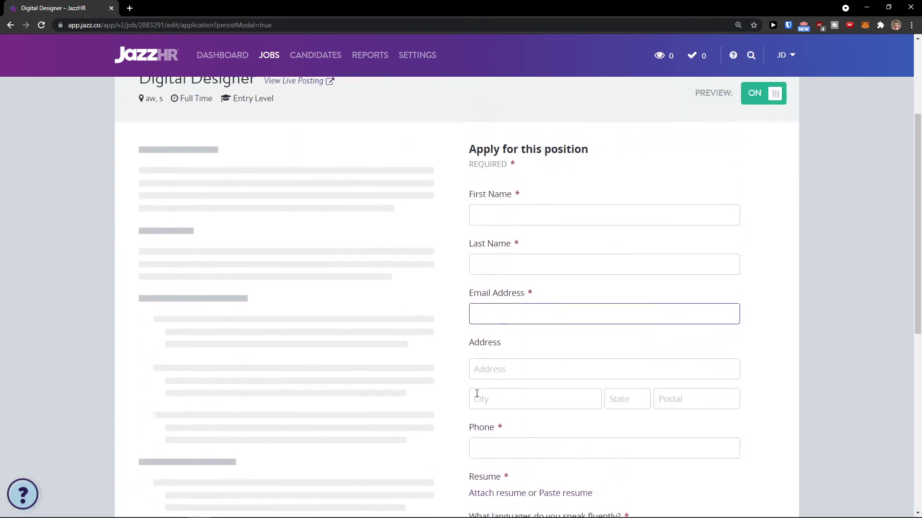
pyautogui.scroll(3, 746, 285)
pyautogui.click(745, 284)
pyautogui.click(750, 233)
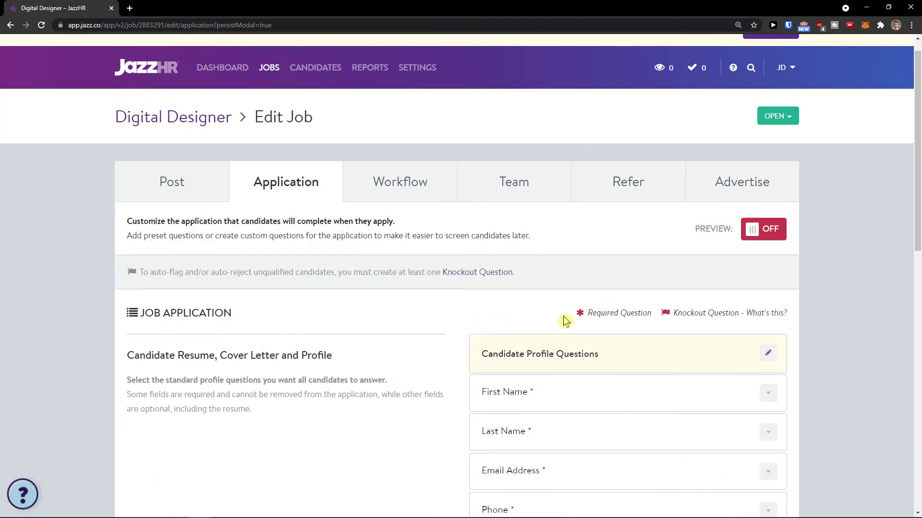
pyautogui.scroll(-4, 562, 298)
pyautogui.scroll(-9, 543, 332)
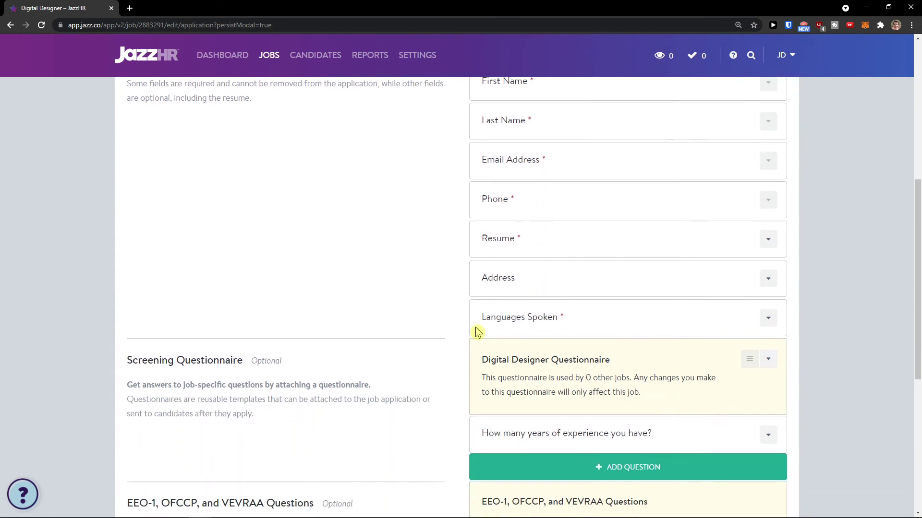
pyautogui.scroll(15, 399, 198)
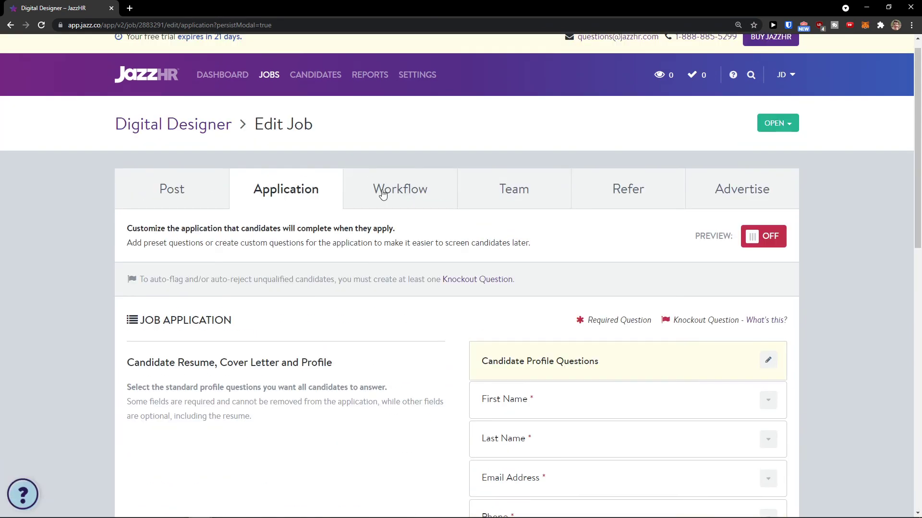
# Look over the Digital Designer job's workflow settings
pyautogui.click(382, 194)
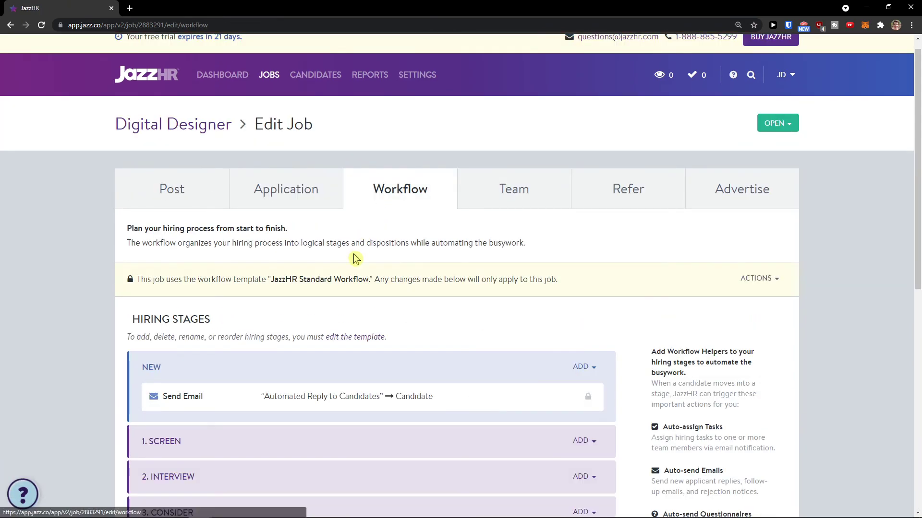
pyautogui.scroll(-5, 356, 255)
pyautogui.scroll(2, 356, 260)
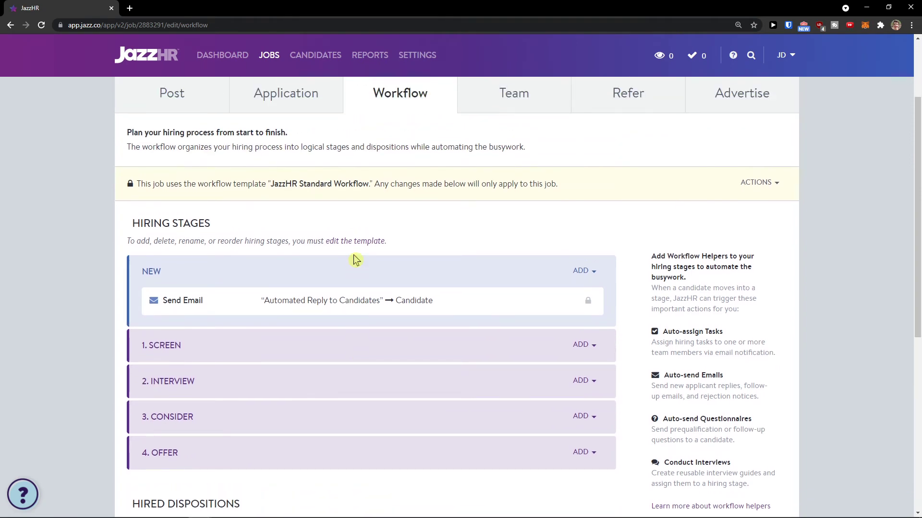
pyautogui.scroll(-3, 355, 260)
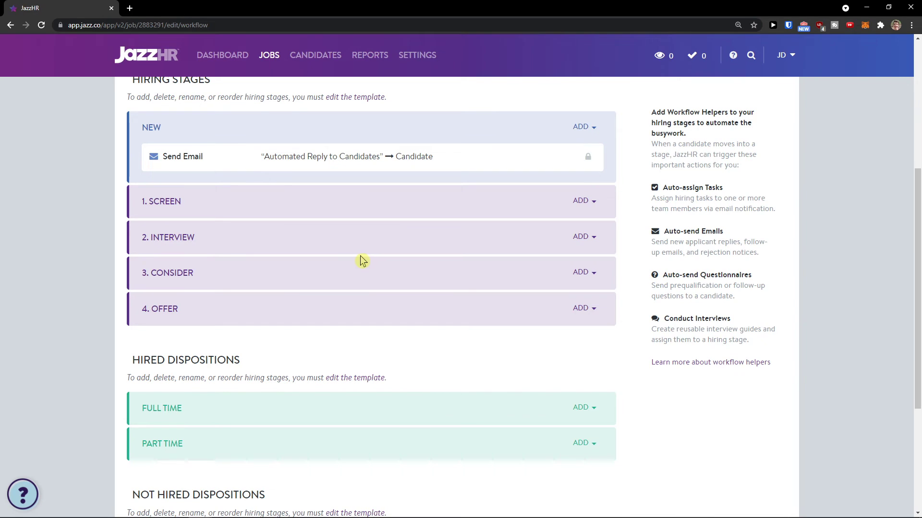
pyautogui.scroll(4, 360, 256)
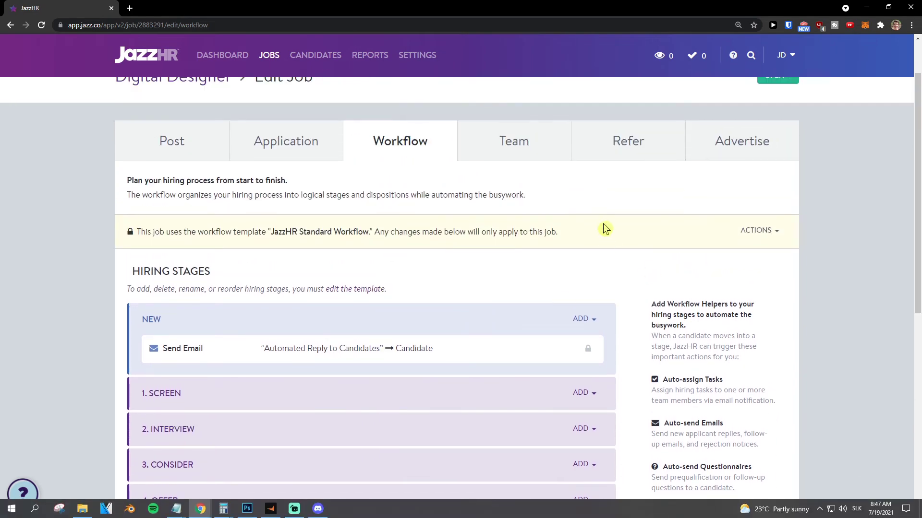
# Leave the hiring manager as the only team member by cancelling Add Team Member
pyautogui.click(546, 156)
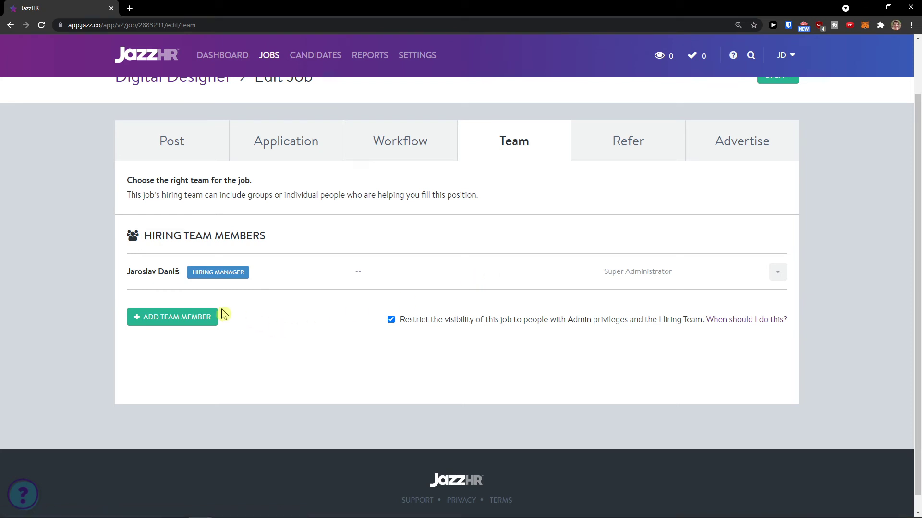
pyautogui.click(206, 314)
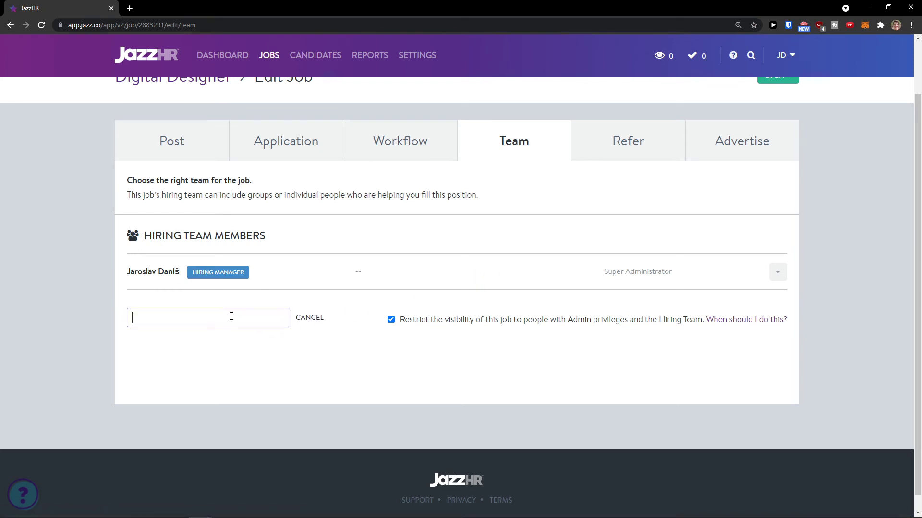
pyautogui.click(299, 317)
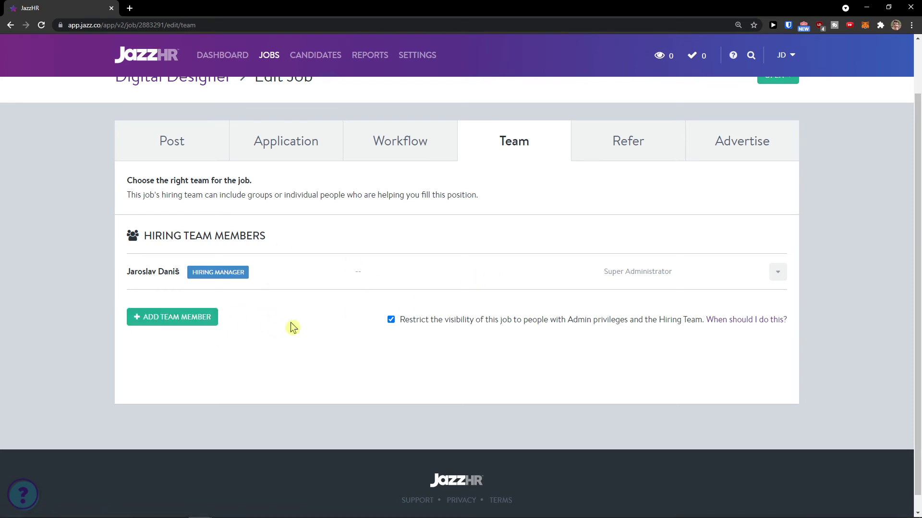
pyautogui.click(638, 151)
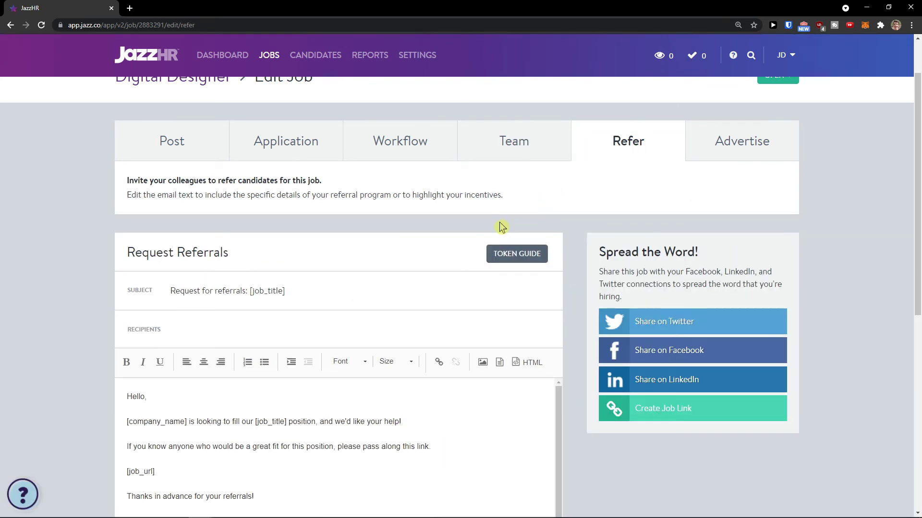
# Scroll the Refer options, then browse Advertise's featured offers, paid job boards and free postings
pyautogui.scroll(-1, 480, 249)
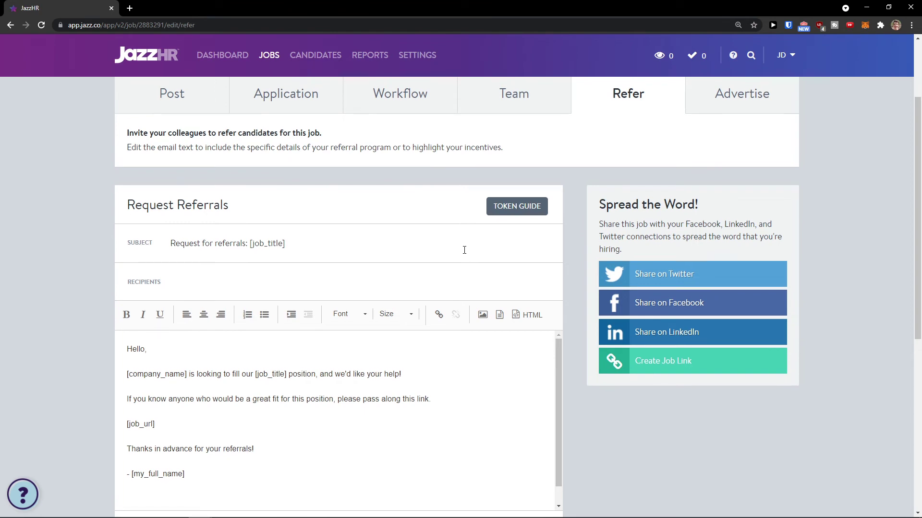
pyautogui.scroll(2, 464, 250)
pyautogui.click(736, 182)
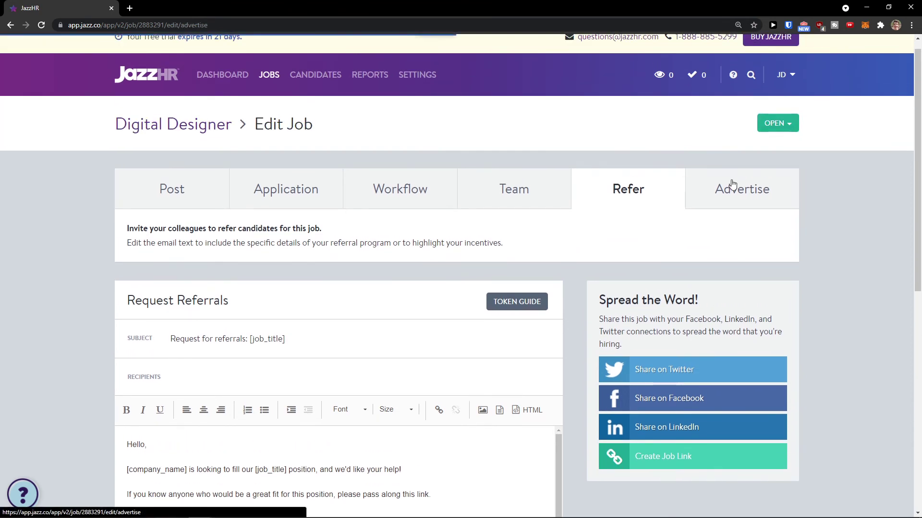
pyautogui.scroll(-2, 508, 273)
pyautogui.scroll(-1, 454, 292)
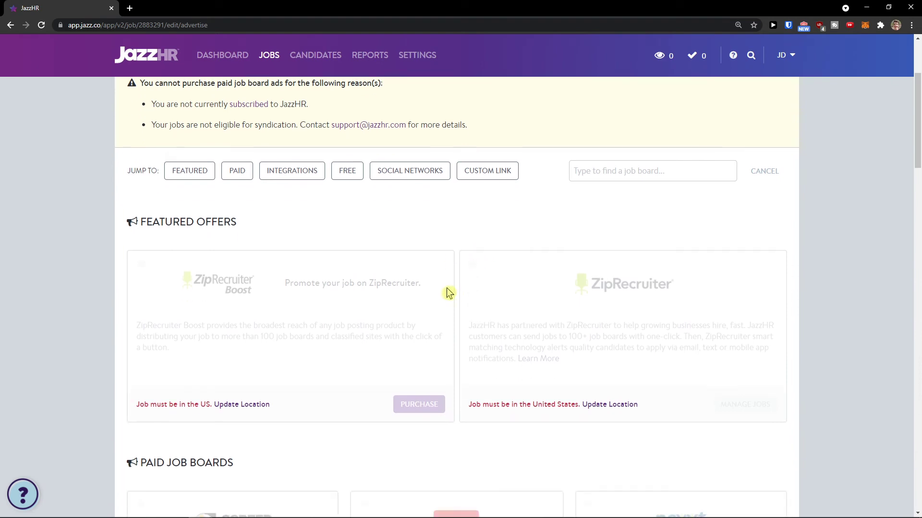
pyautogui.scroll(-5, 462, 298)
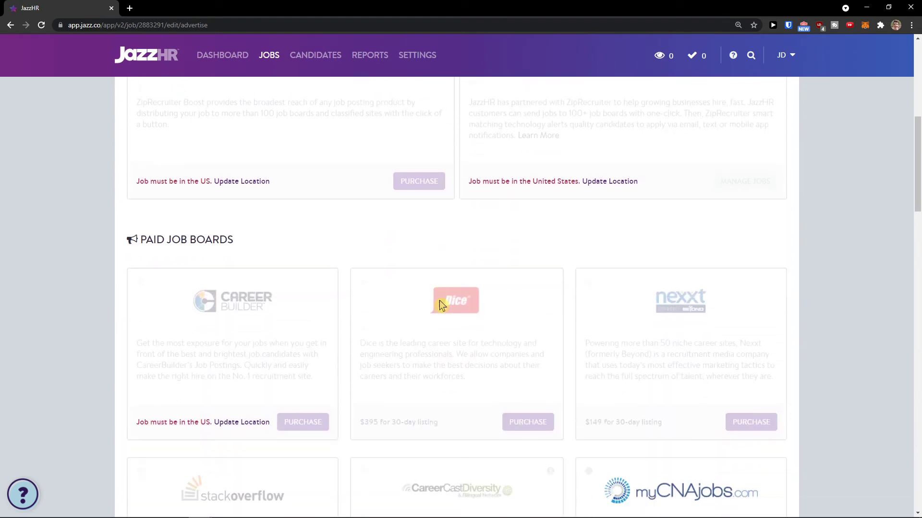
pyautogui.scroll(7, 530, 298)
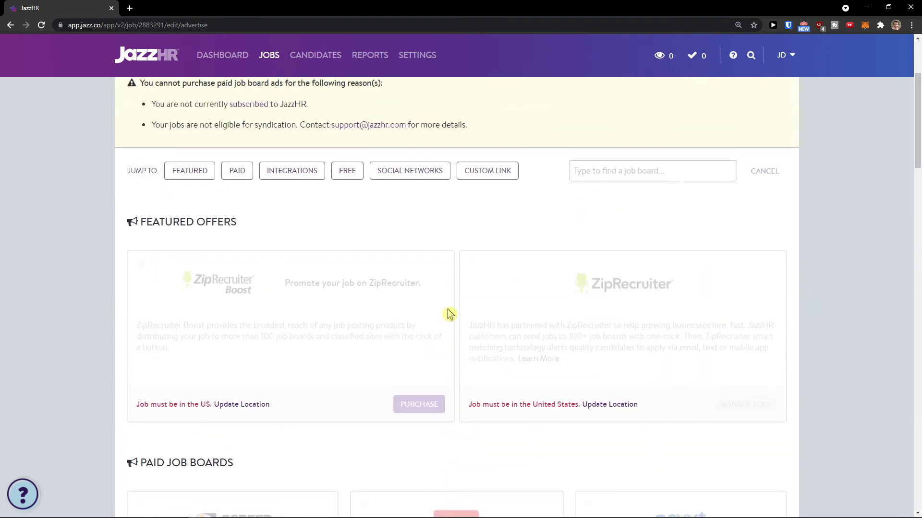
pyautogui.scroll(1, 447, 313)
pyautogui.scroll(-11, 445, 313)
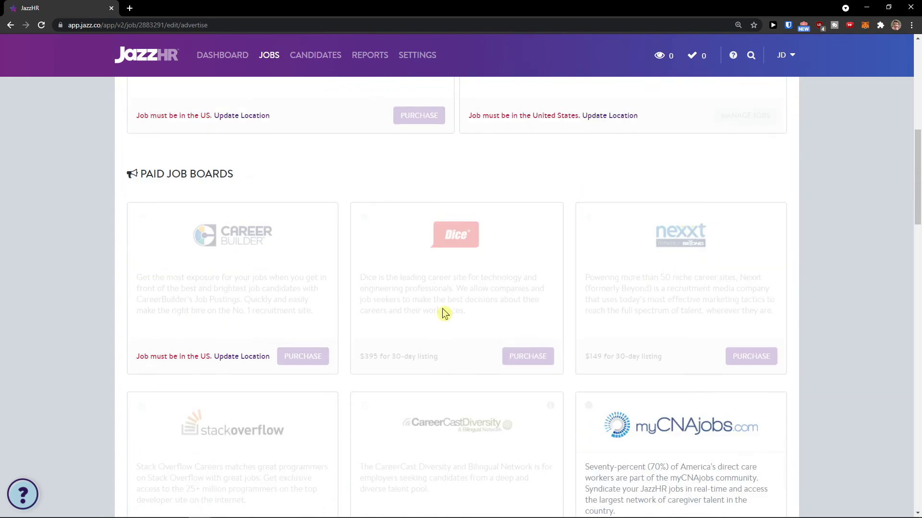
pyautogui.scroll(-2, 444, 313)
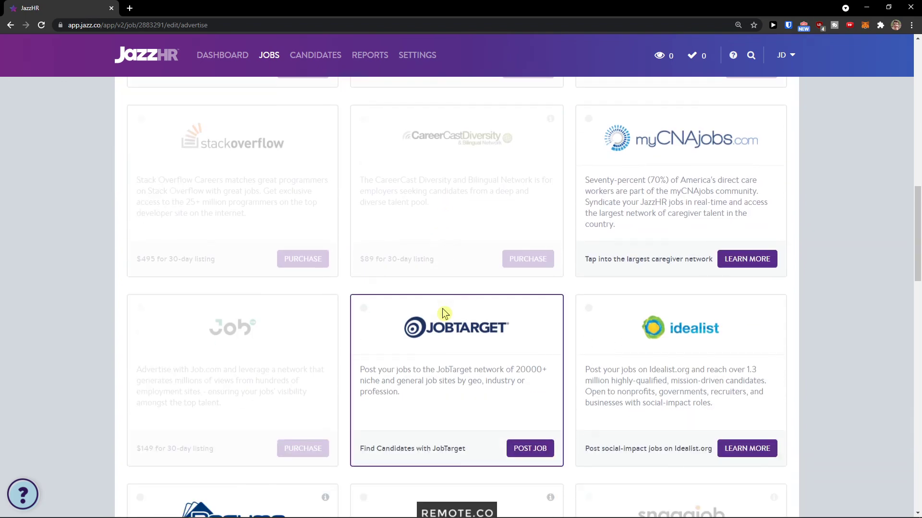
pyautogui.scroll(-4, 443, 313)
pyautogui.scroll(3, 340, 213)
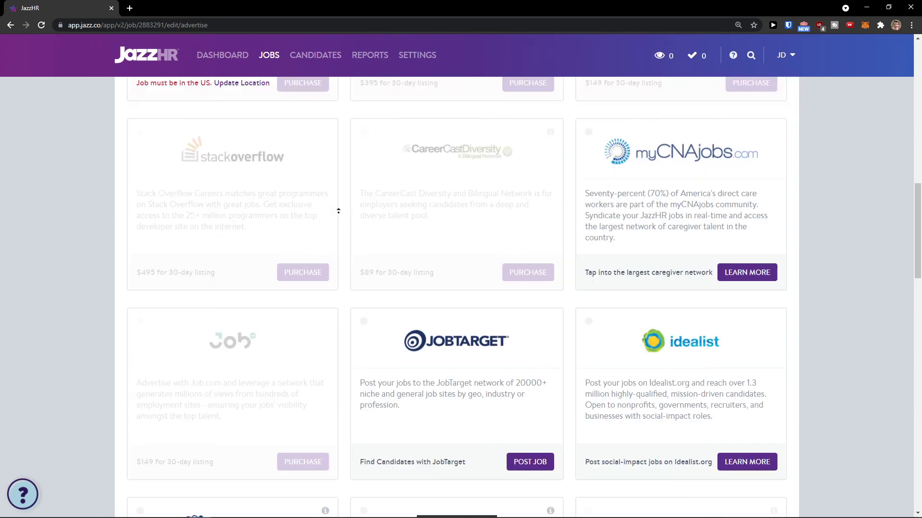
pyautogui.scroll(15, 340, 213)
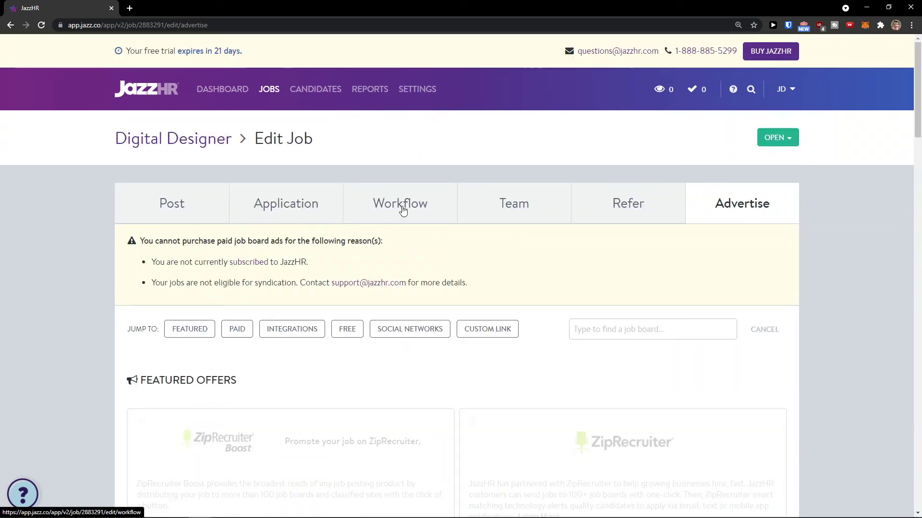
# Return to the Jobs list showing Digital Designer (Open) and Sample Job (on hold)
pyautogui.click(264, 93)
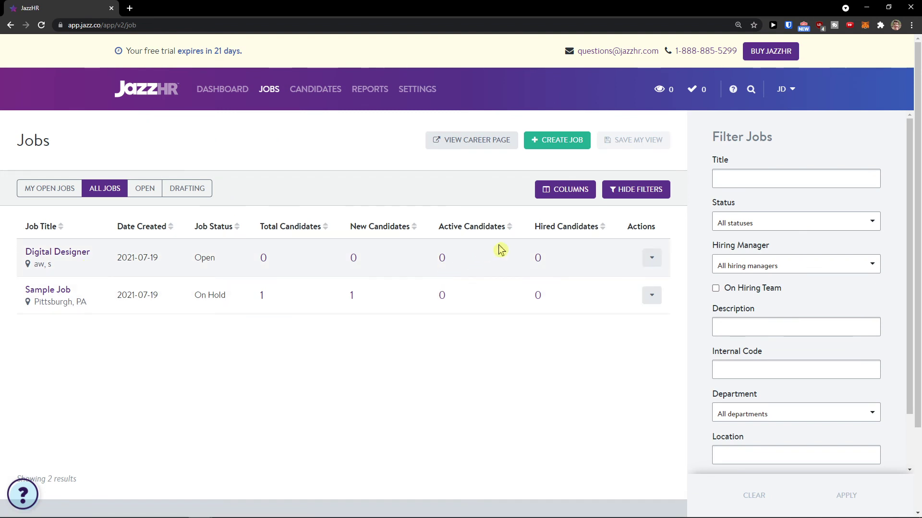
pyautogui.scroll(-1, 699, 247)
pyautogui.scroll(1, 698, 248)
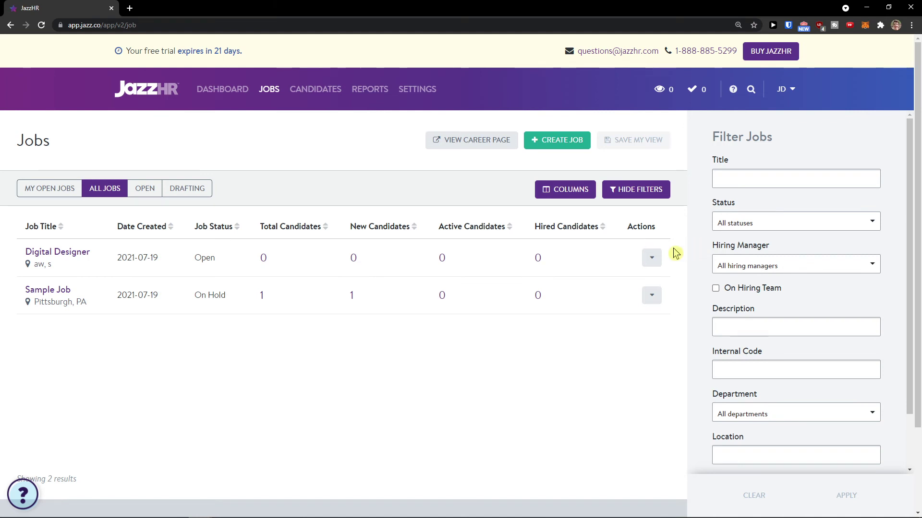
# Start a Create Task for Digital Designer, check the assignee field, then cancel it
pyautogui.click(652, 258)
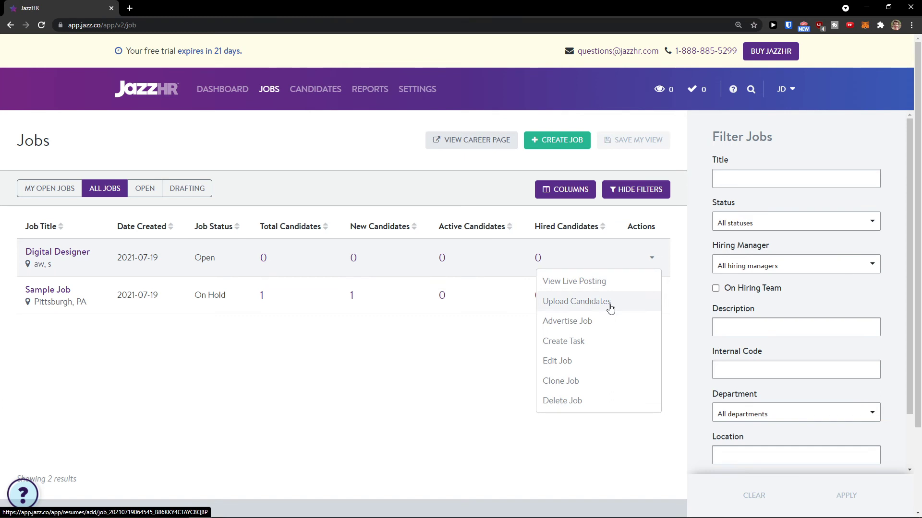
pyautogui.click(604, 349)
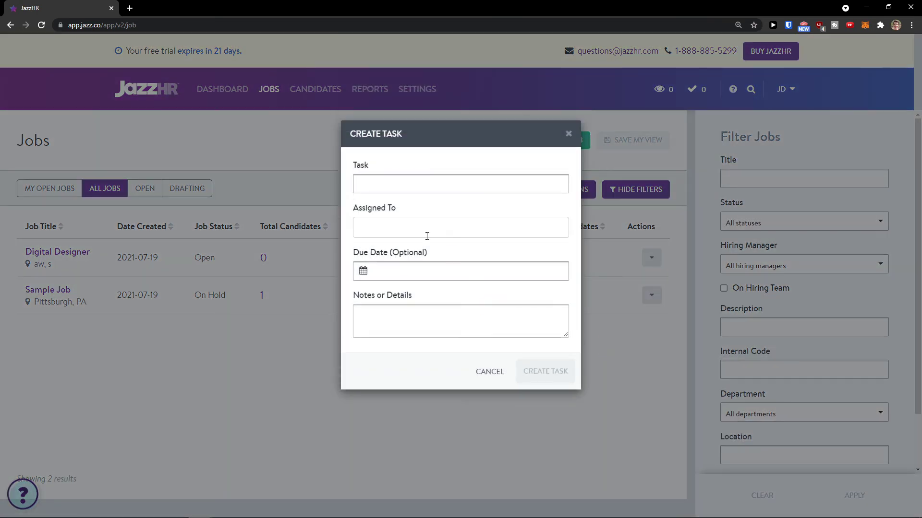
pyautogui.click(413, 232)
pyautogui.click(412, 201)
pyautogui.click(570, 230)
pyautogui.click(572, 235)
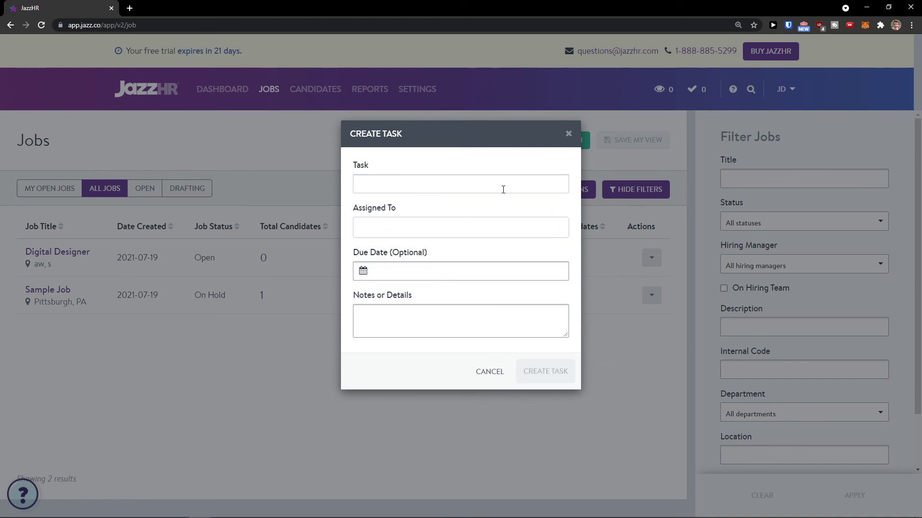
pyautogui.click(569, 135)
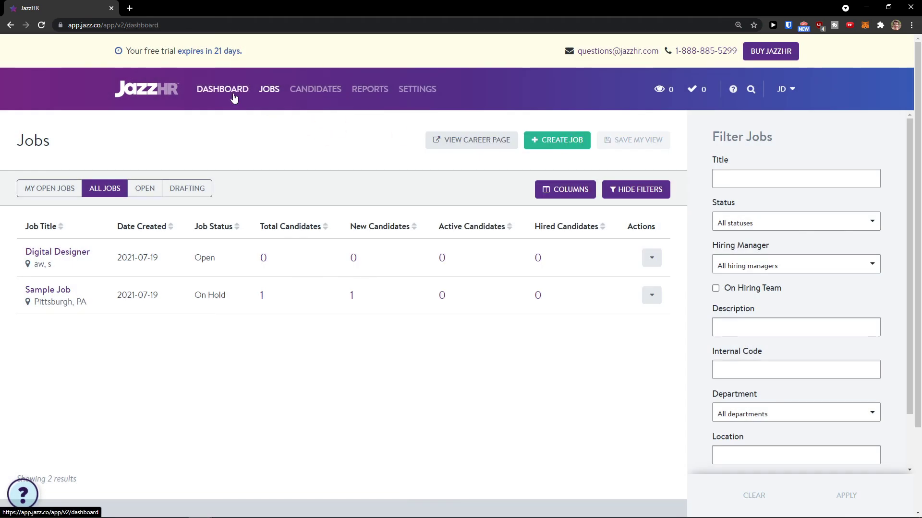
# Browse the dashboard, then go to Candidates and open the Upload a Candidate resume page
pyautogui.click(232, 92)
pyautogui.scroll(-1, 264, 128)
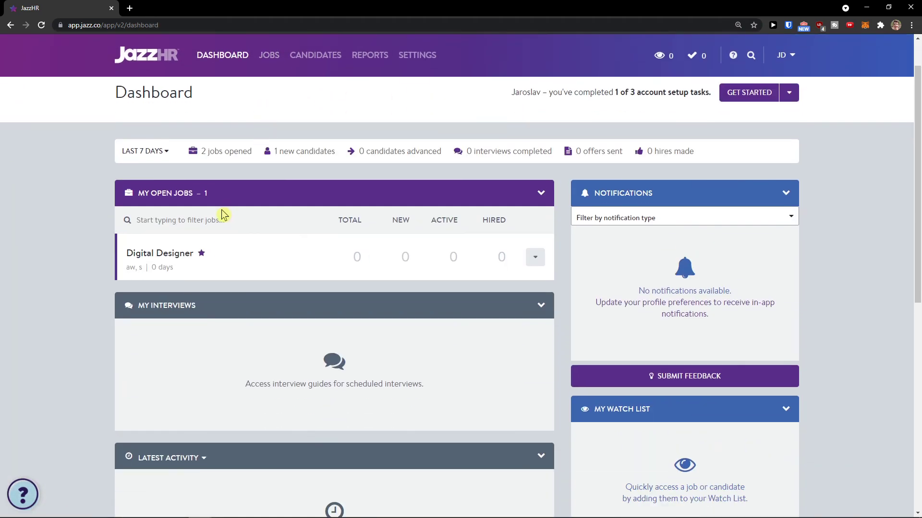
pyautogui.scroll(-1, 221, 212)
pyautogui.scroll(-1, 189, 215)
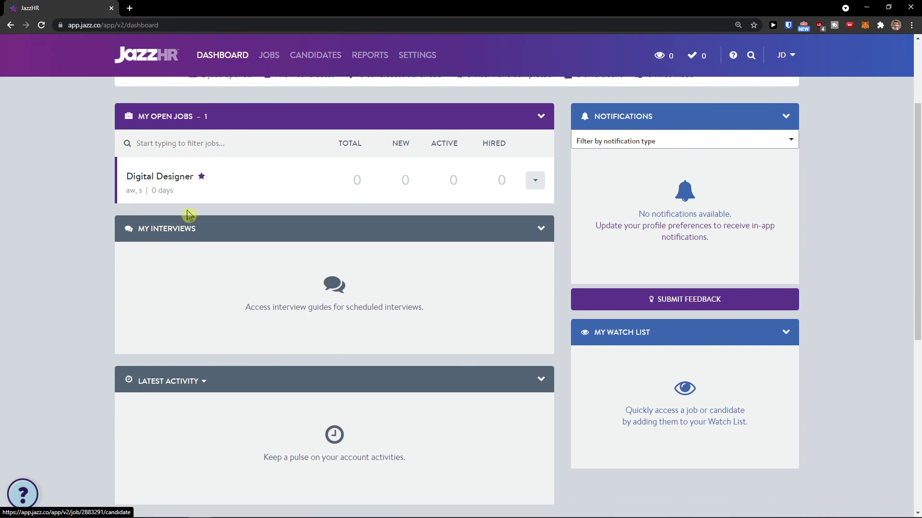
pyautogui.scroll(-1, 187, 216)
pyautogui.scroll(3, 226, 290)
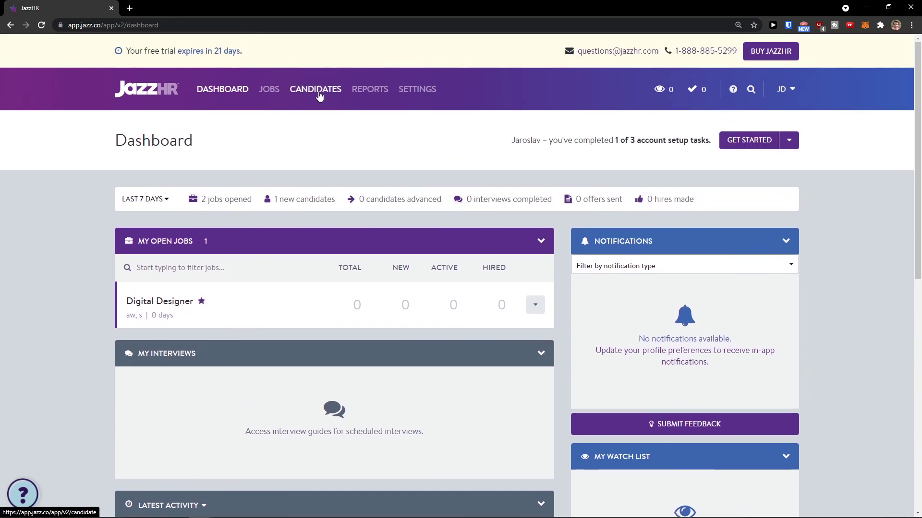
pyautogui.click(319, 92)
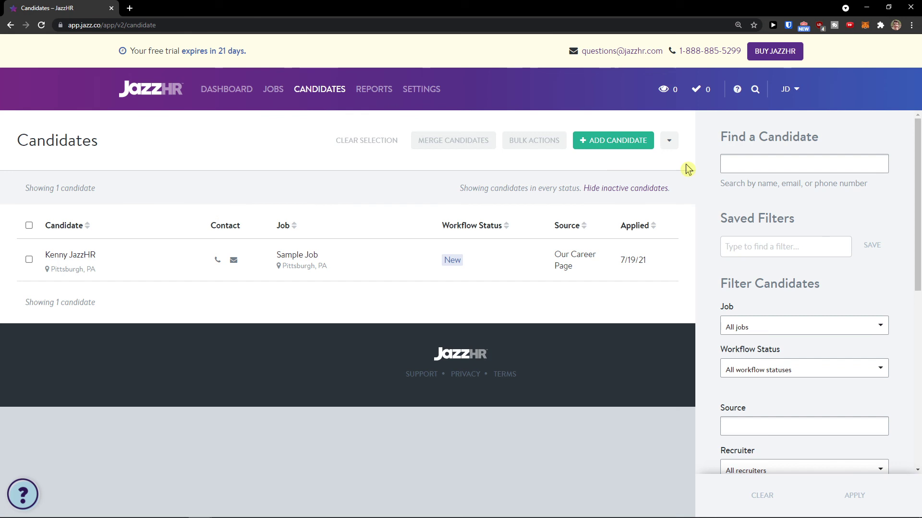
pyautogui.click(605, 143)
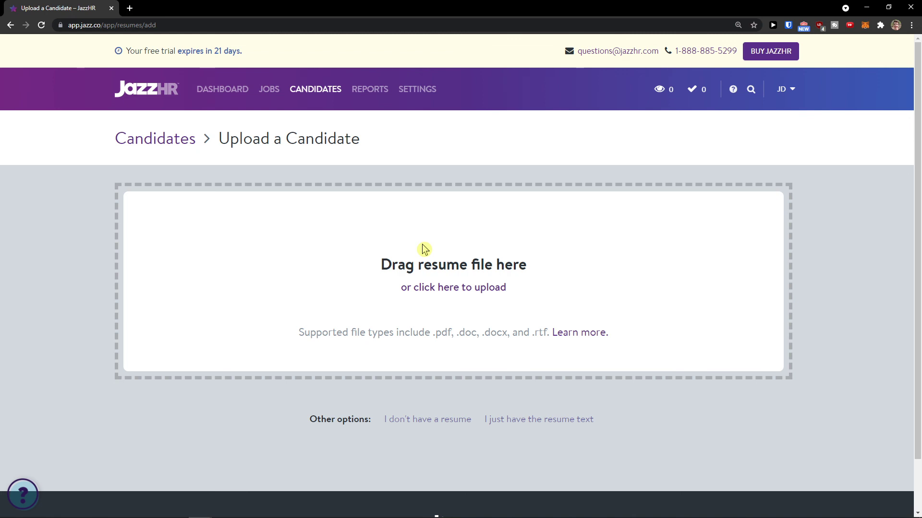
# Glance over Reports, then open Settings on Templates » Questionnaires with only Unfiled Questionnaires
pyautogui.click(378, 96)
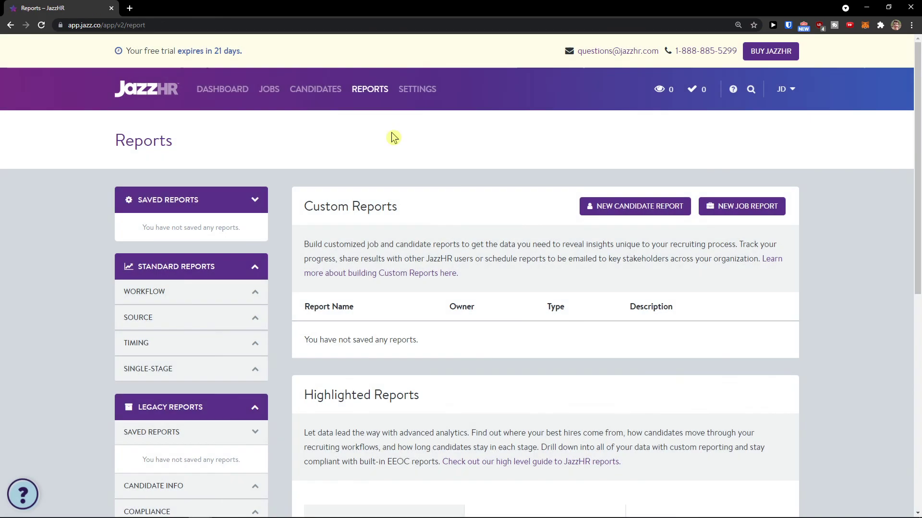
pyautogui.scroll(-1, 377, 157)
pyautogui.scroll(1, 412, 96)
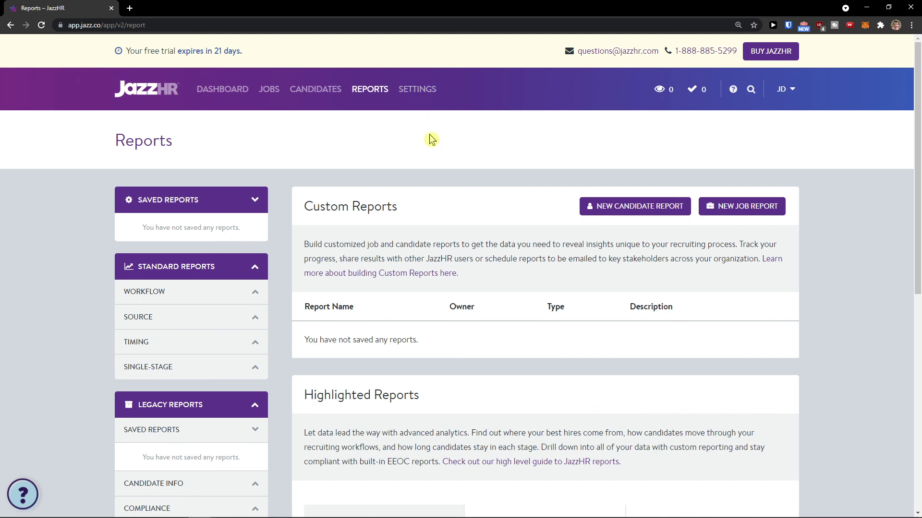
pyautogui.click(431, 90)
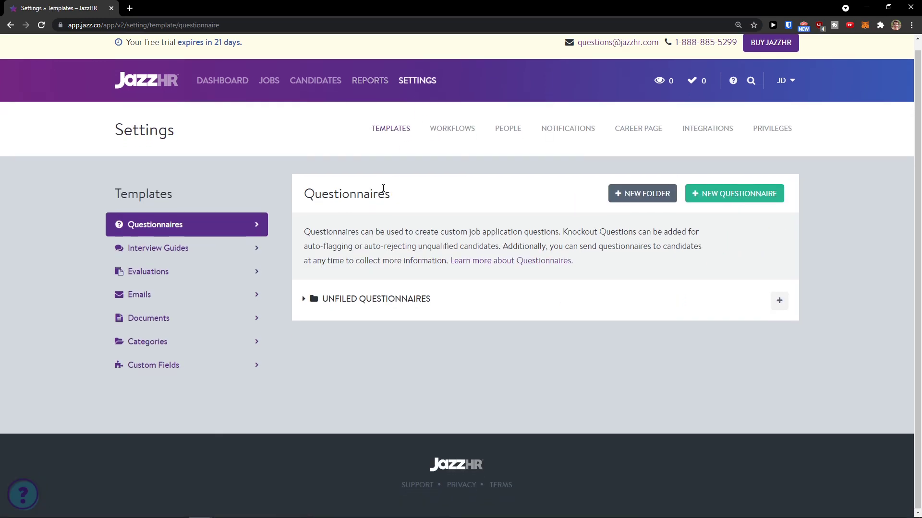